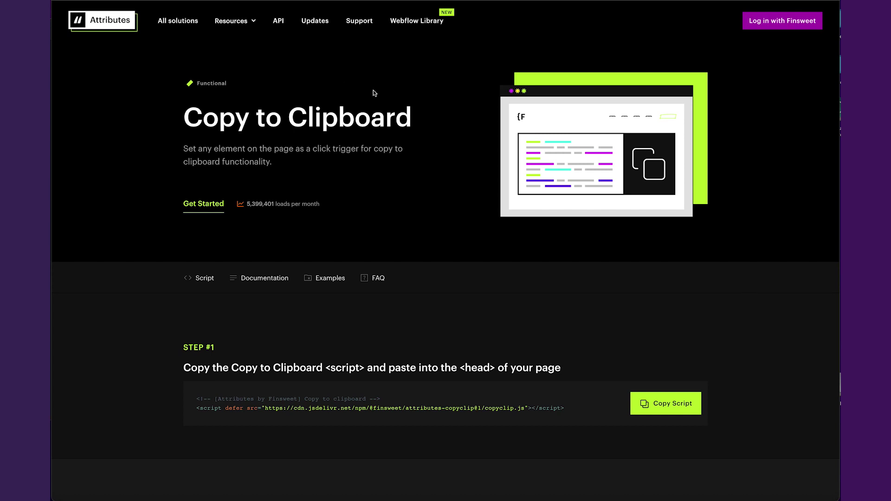
- Copy the Copy to Clipboard script from Step #1 of the Finsweet Attributes page
scroll(389, 109, down, 2)
scroll(430, 117, down, 3)
scroll(430, 118, down, 10)
scroll(431, 119, up, 10)
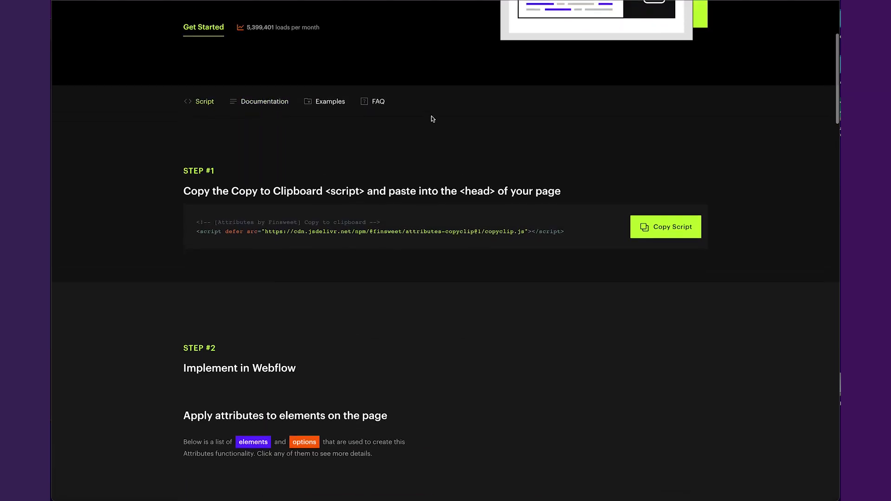
scroll(432, 119, up, 1)
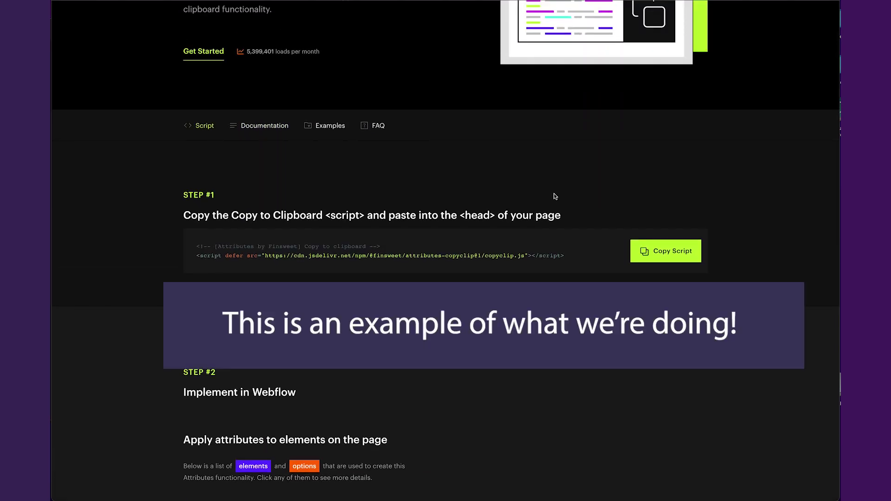
click(650, 258)
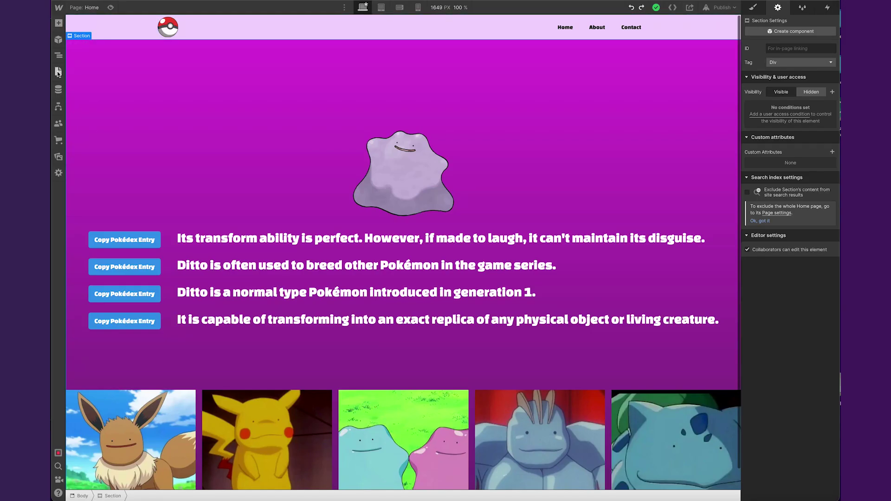
- Paste the copied script into the Home page's custom code inside the <head> tag in Webflow and save the page settings
click(58, 72)
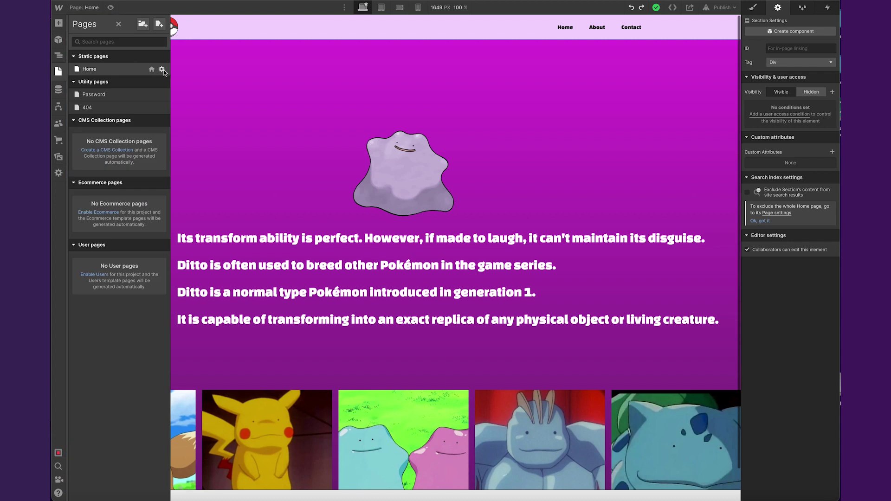
click(162, 70)
scroll(327, 242, down, 15)
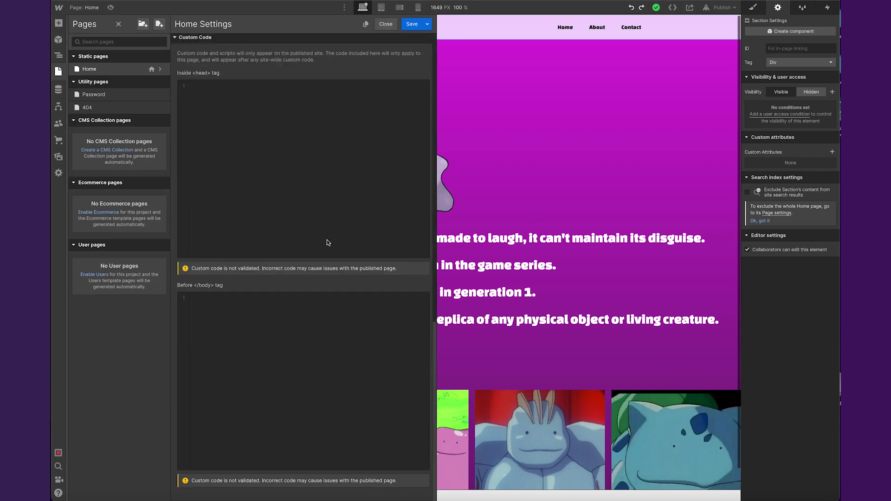
click(274, 141)
key(ctrl+v)
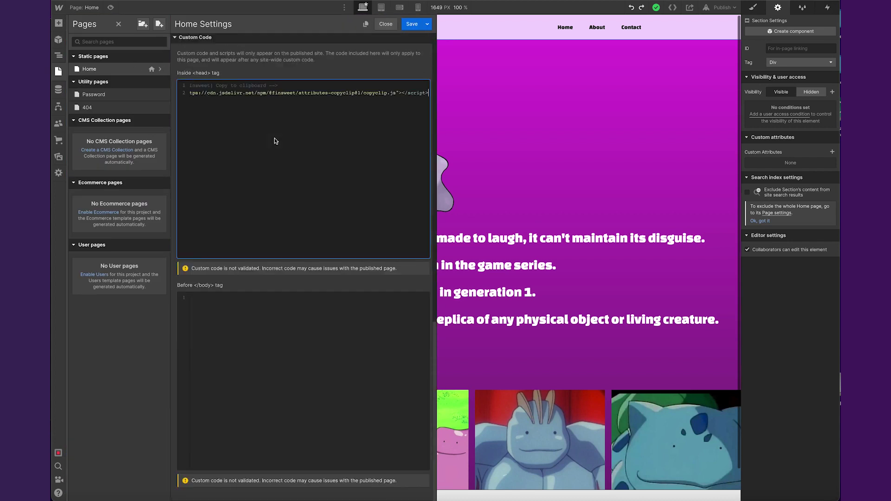
click(412, 24)
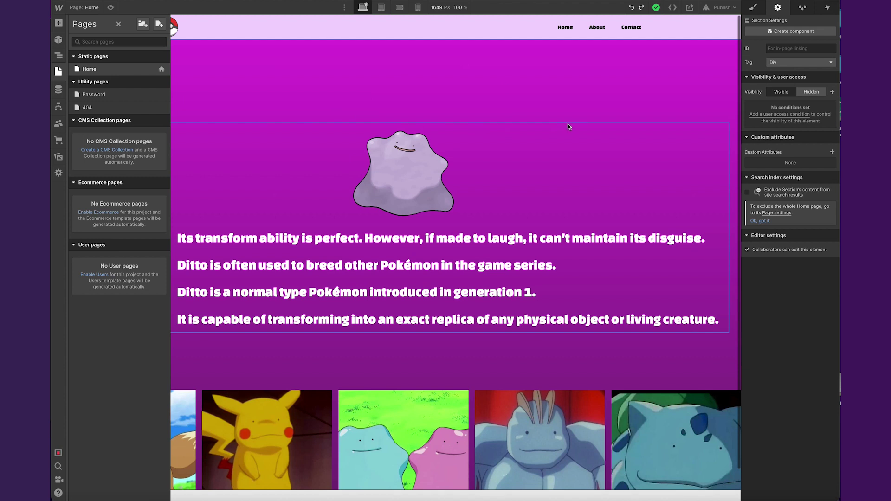
click(539, 91)
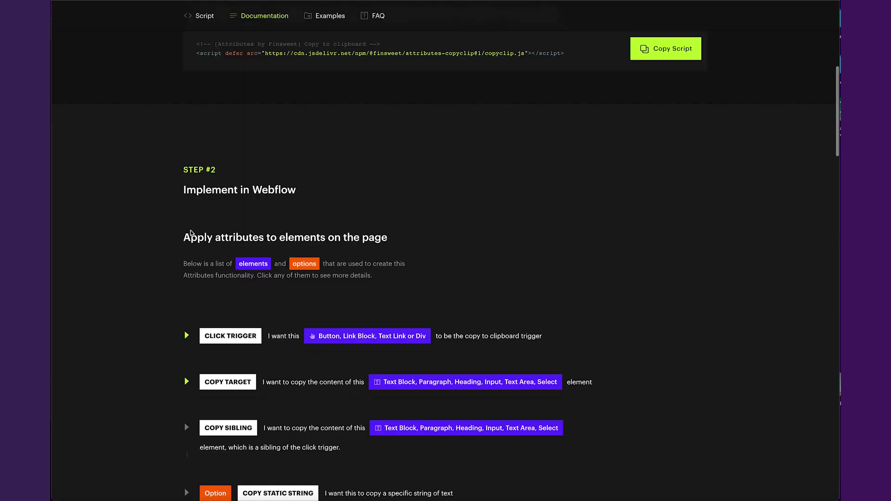
- Expand the Click Trigger instructions in the Finsweet documentation and copy the attribute name fs-copyclip-element
scroll(185, 378, down, 3)
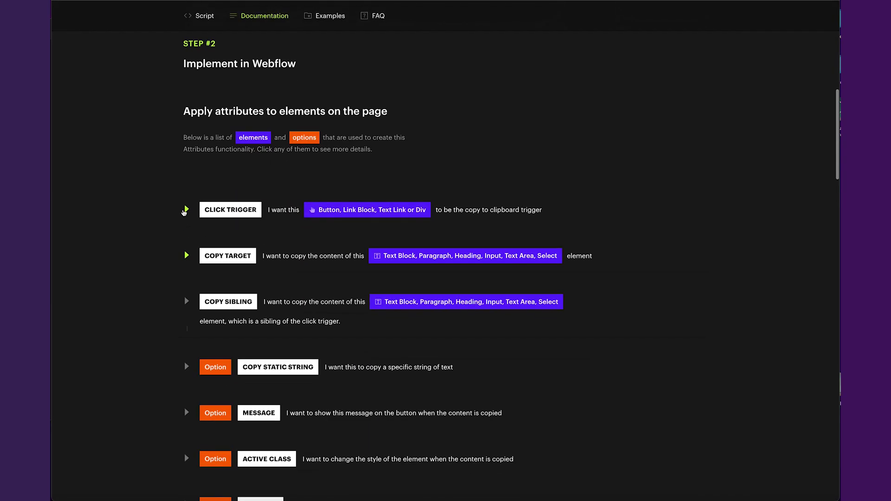
click(225, 216)
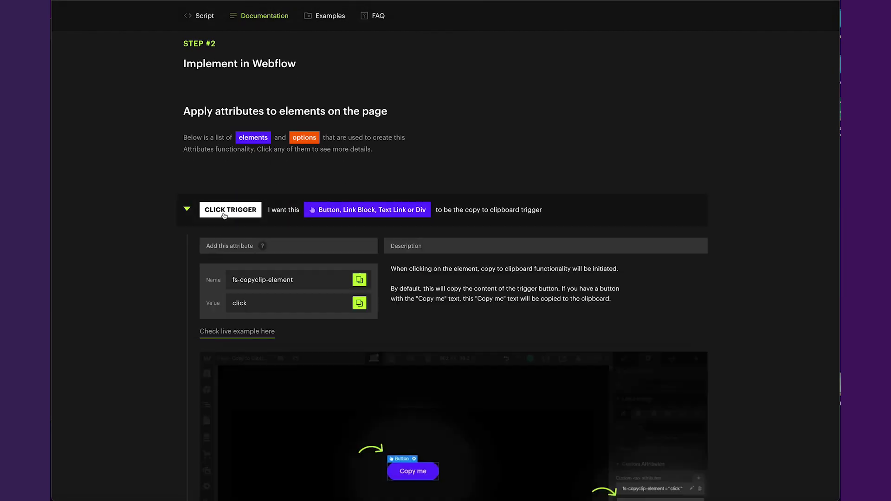
scroll(502, 126, down, 2)
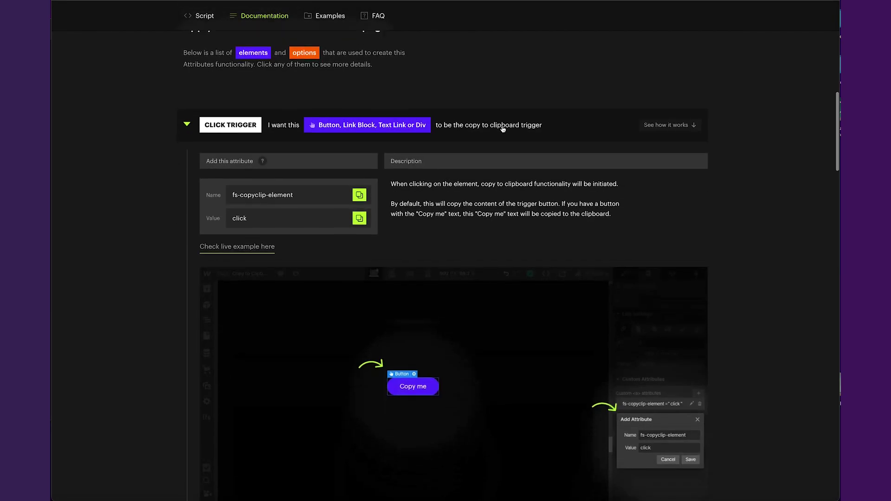
scroll(471, 203, down, 1)
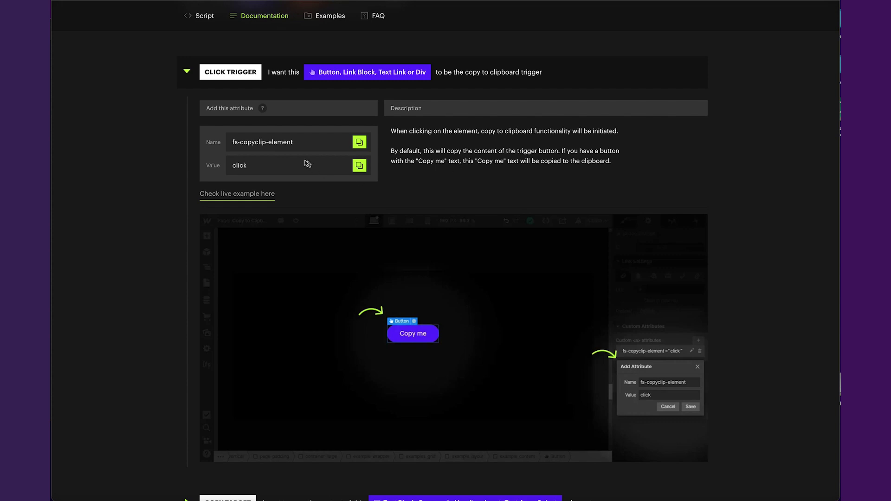
click(356, 144)
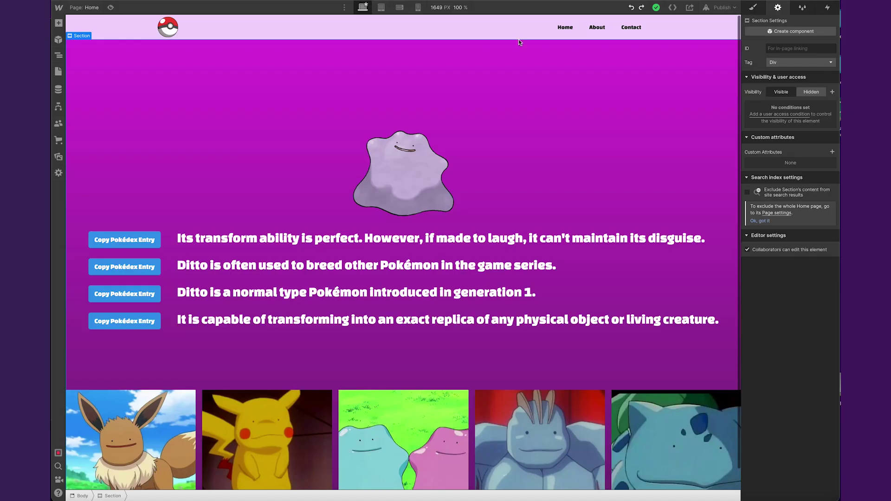
- Give the first Copy Pokédex Entry button in Webflow a custom attribute named fs-copyclip-element with the value click
click(157, 246)
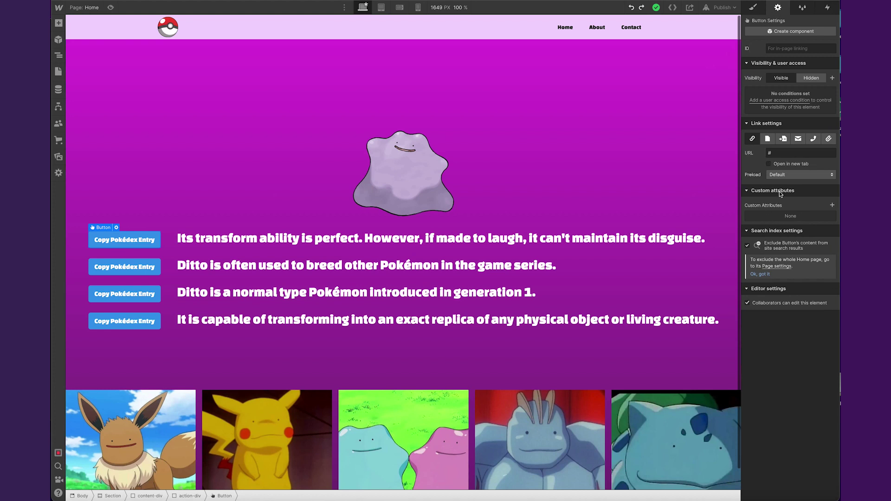
click(832, 206)
key(ctrl+v)
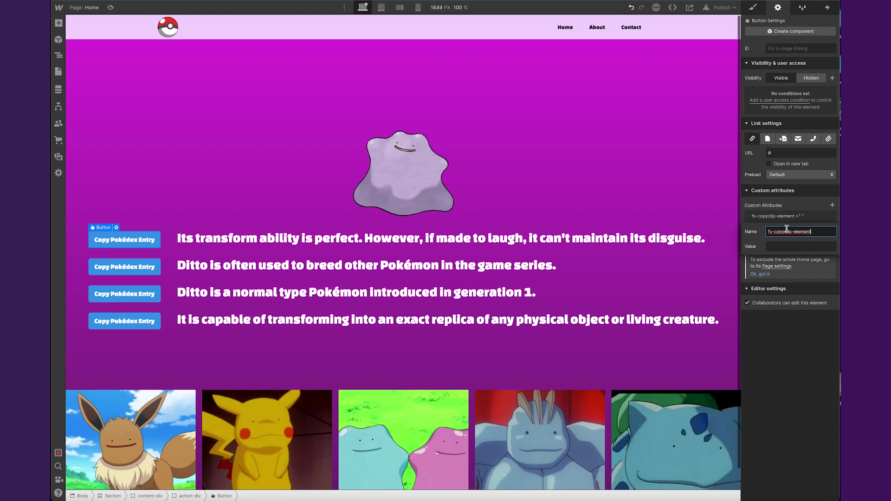
click(787, 246)
text(click)
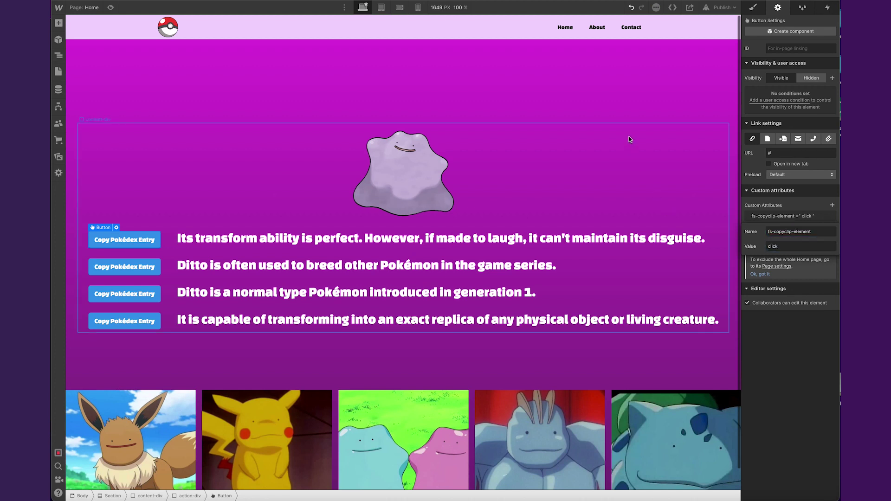
click(623, 71)
click(159, 247)
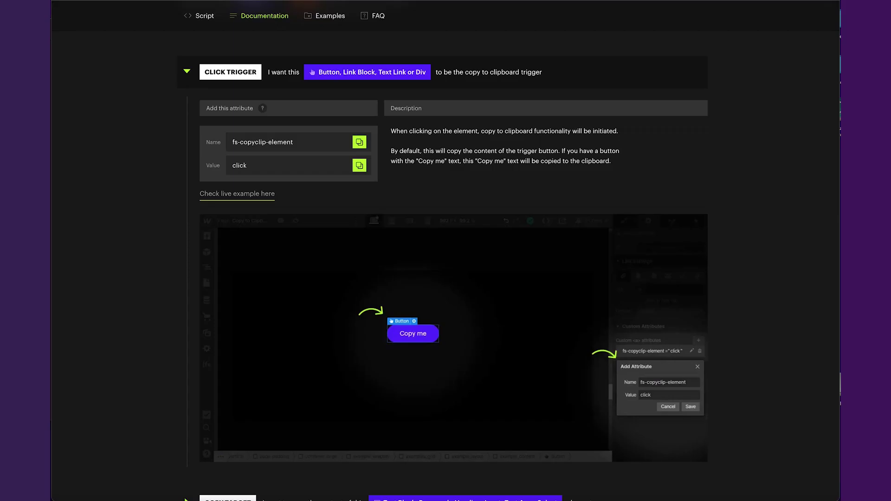
- Collapse Click Trigger in the Finsweet documentation, expand Copy Target and copy its attribute name fs-copyclip-element
click(187, 71)
click(186, 119)
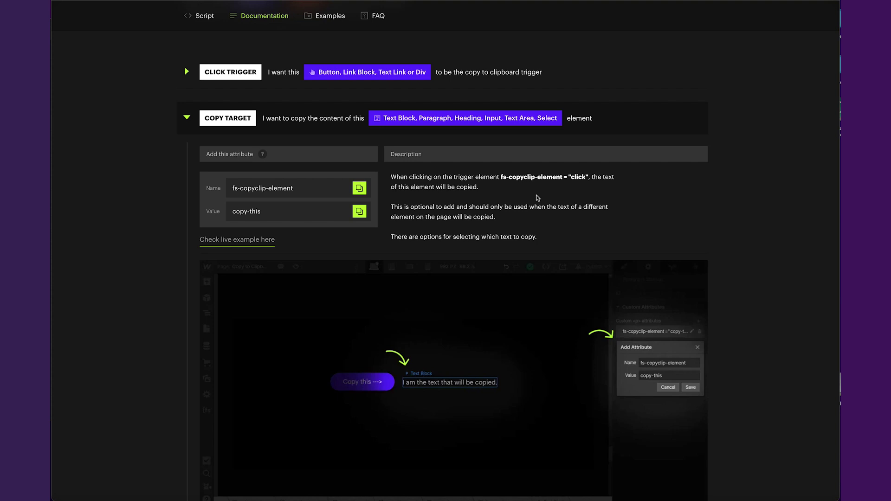
click(360, 188)
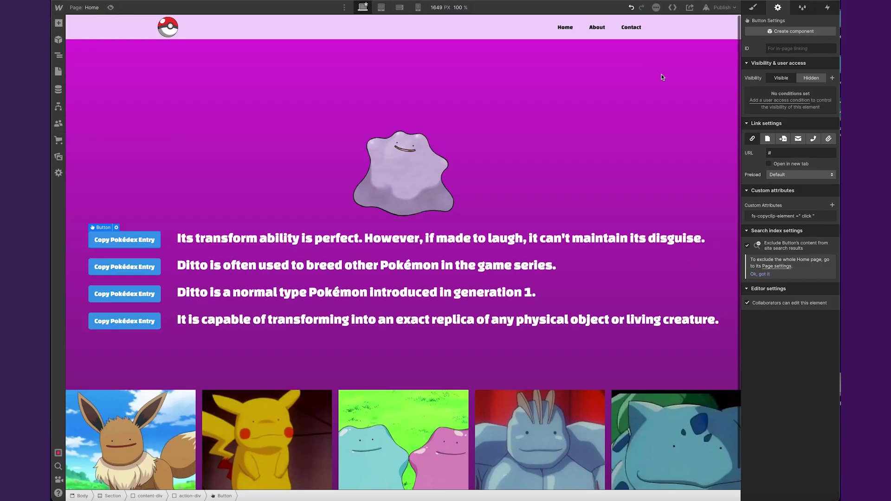
- Give the first Pokédex entry paragraph in Webflow a custom attribute named fs-copyclip-element with the value copy-this
click(344, 235)
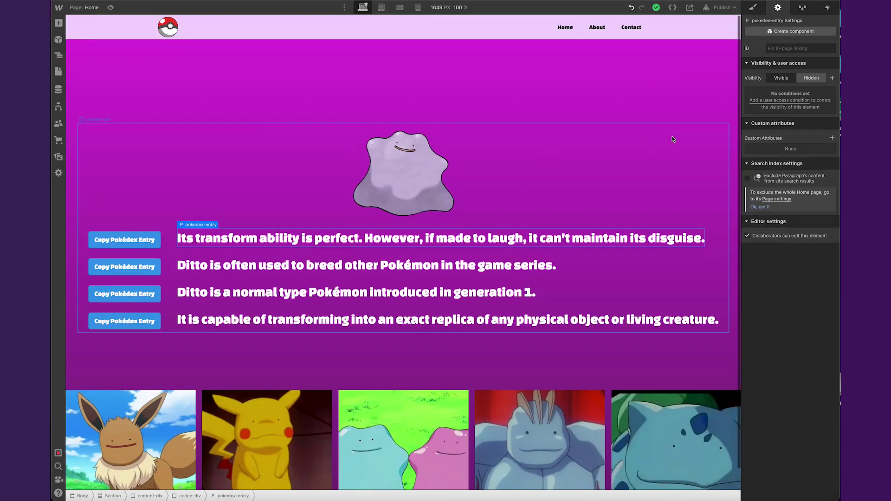
click(833, 138)
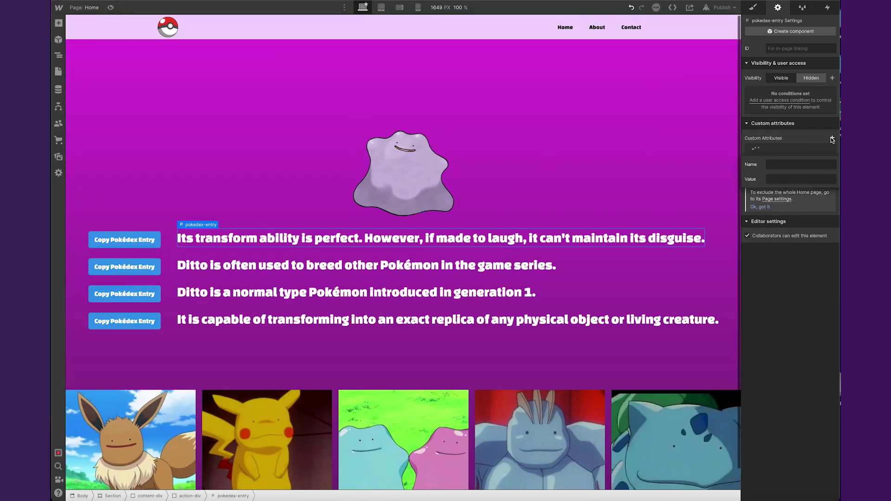
key(ctrl+v)
click(781, 178)
text(copy)
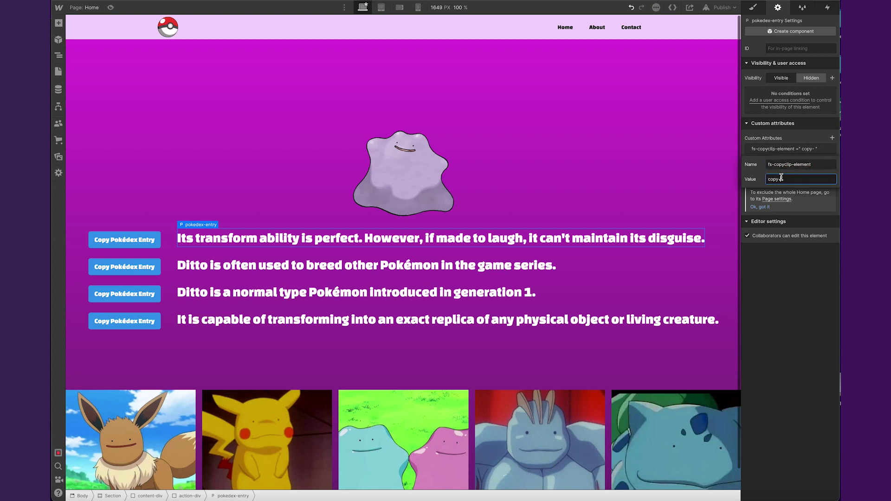
text(-this)
click(620, 110)
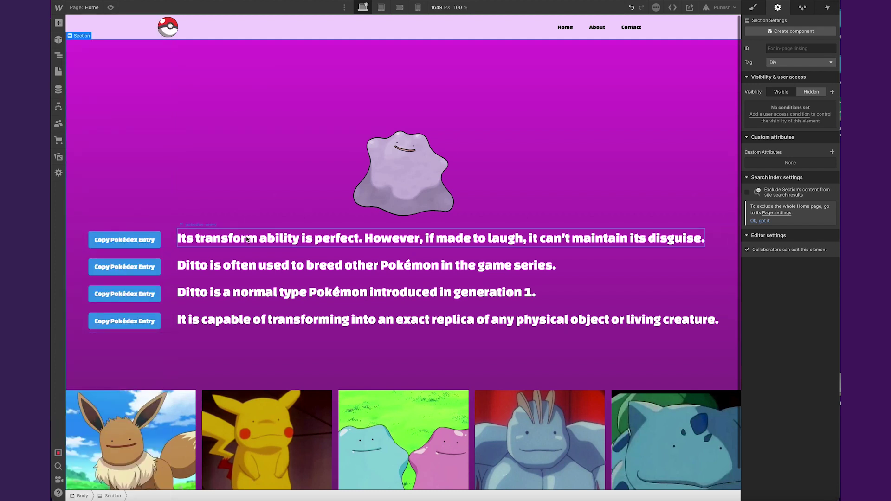
- Publish the site to the selected webflow.io domain
click(722, 7)
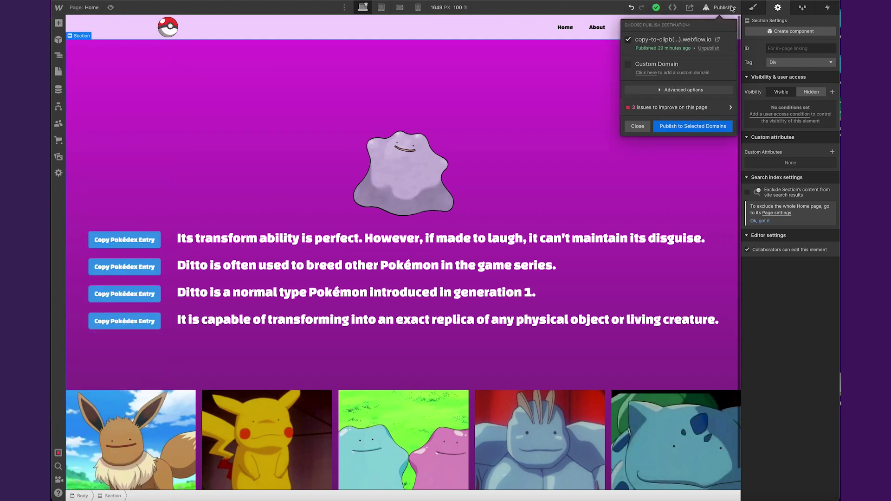
click(689, 125)
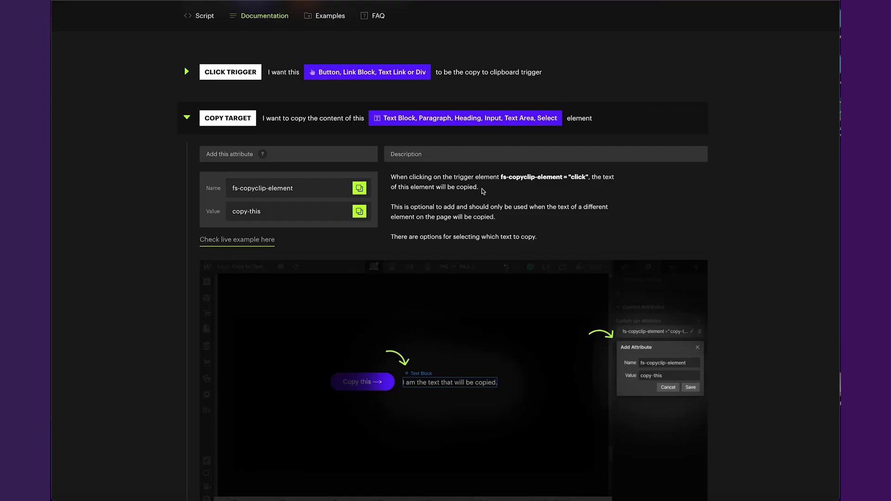
- Copy the first sentence of the Copy Target description in the Finsweet documentation and paste it into a note
drag(479, 188, 390, 179)
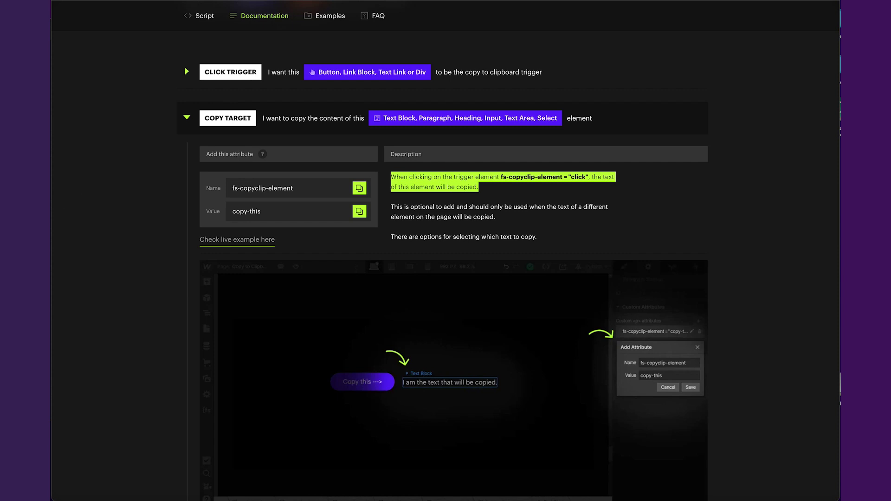
key(super+Tab)
key(super+v)
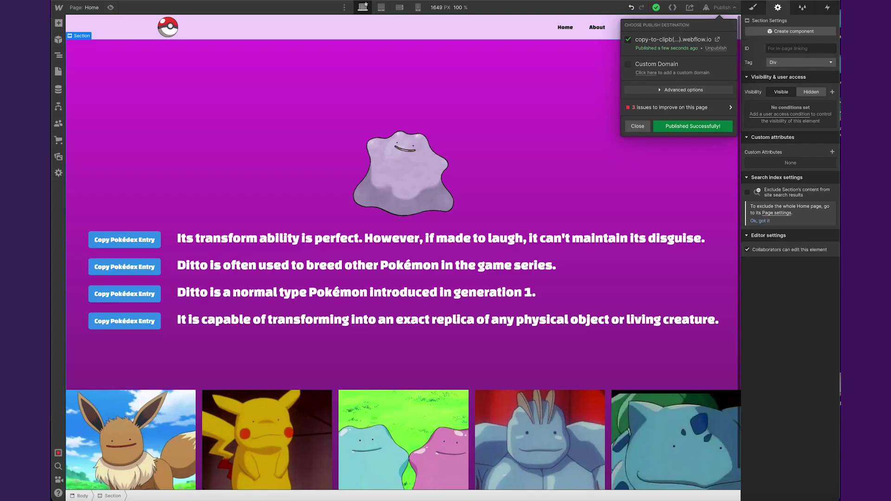
- Test the first Copy Pokédex Entry button on the published page by pasting the copied text into the note
scroll(260, 158, up, 1)
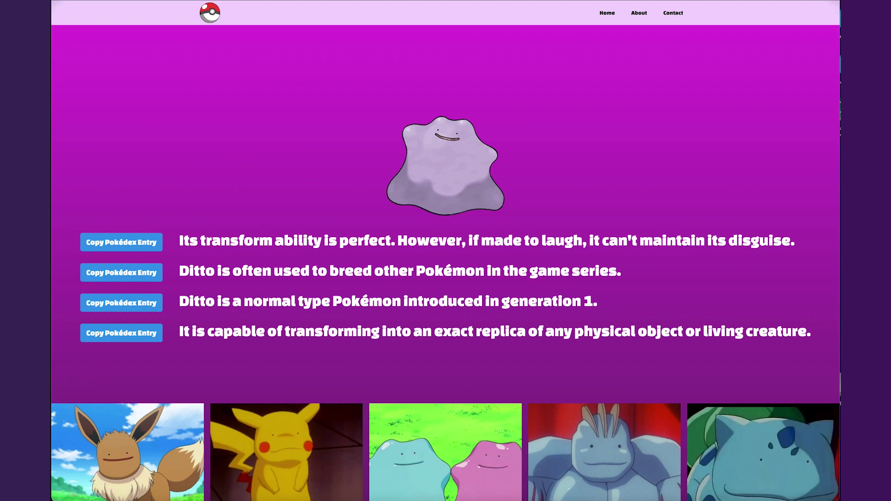
key(super+Tab)
key(super+v)
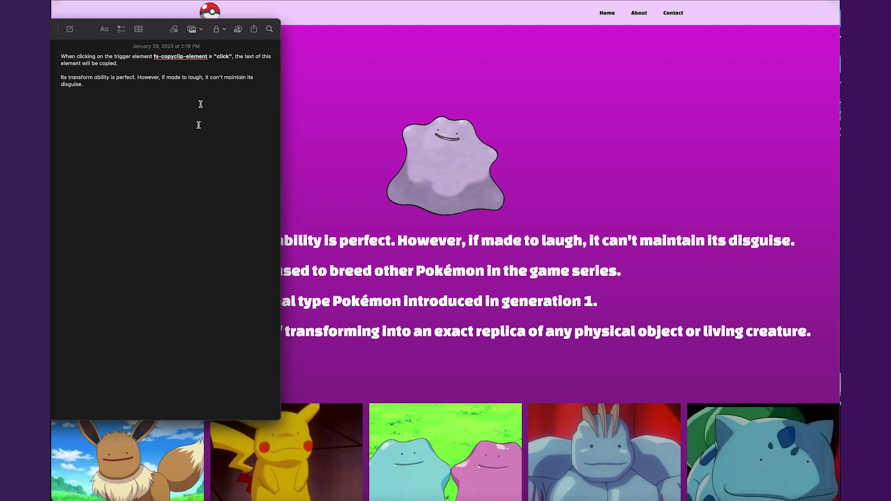
triple_click(97, 85)
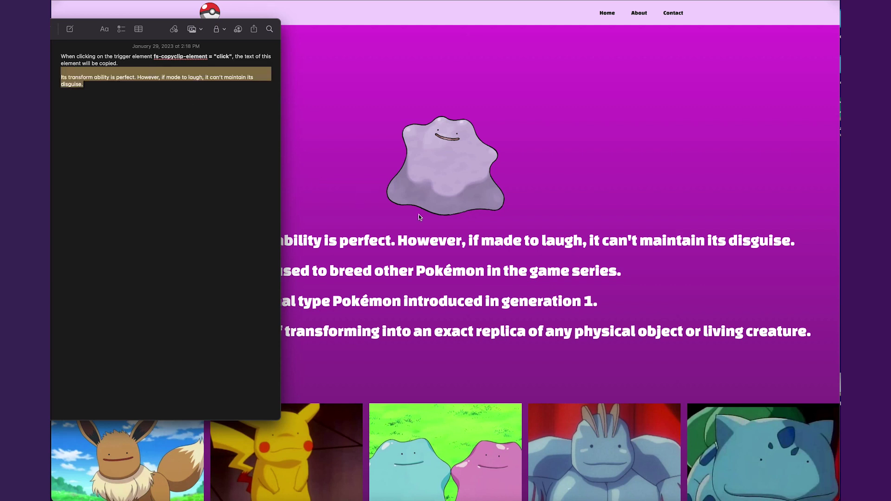
click(605, 233)
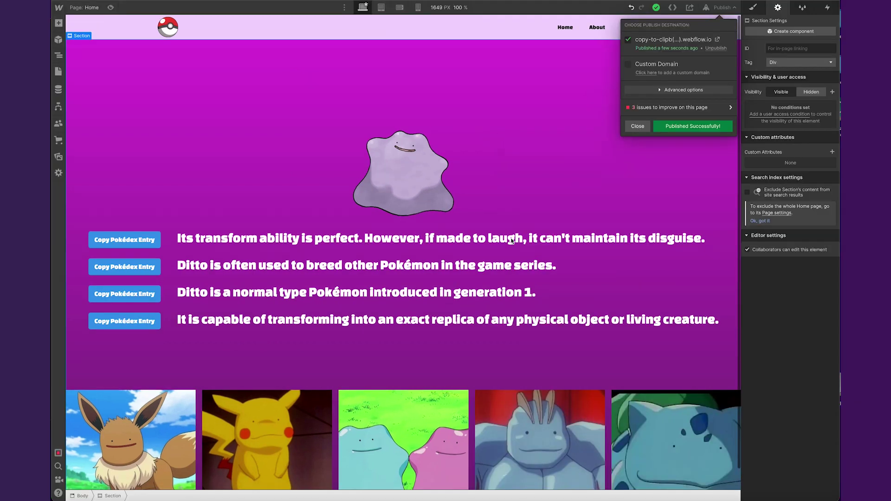
- Delete the copy-this custom attribute from the first Pokédex entry paragraph in Webflow and select the button beside it
click(650, 238)
click(673, 237)
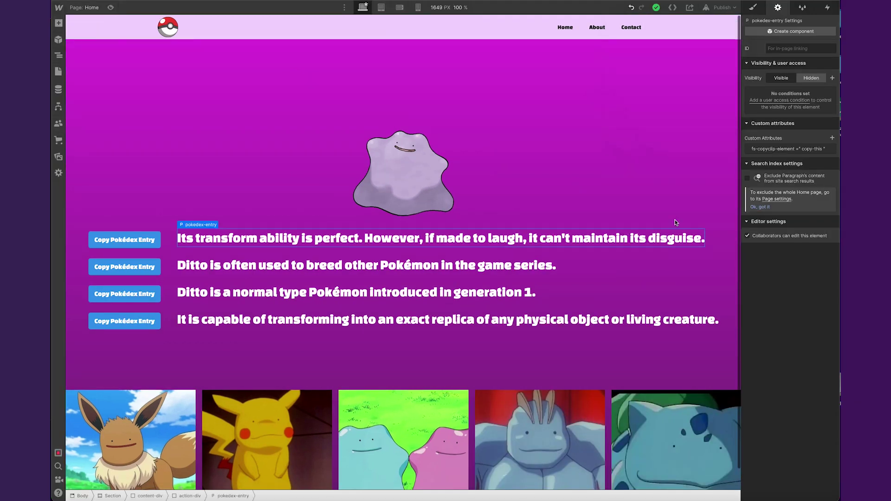
click(829, 149)
click(151, 244)
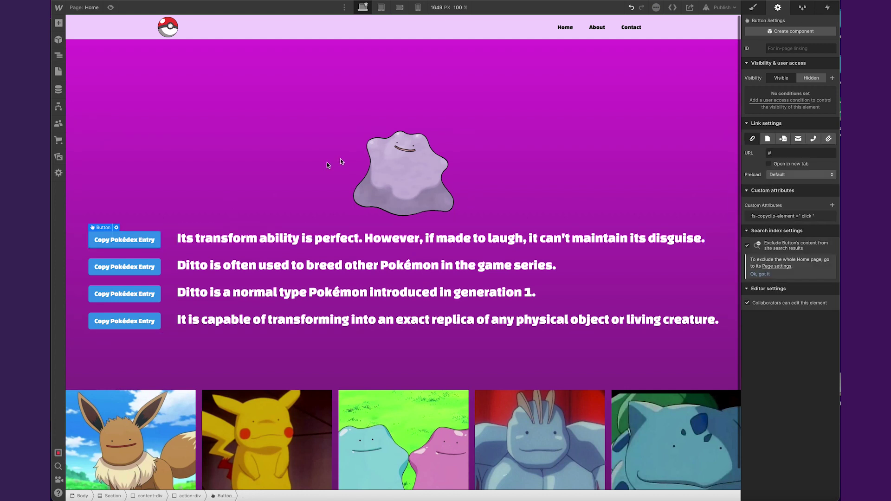
- Republish the site to the selected domain and open the published page
key(shift+p)
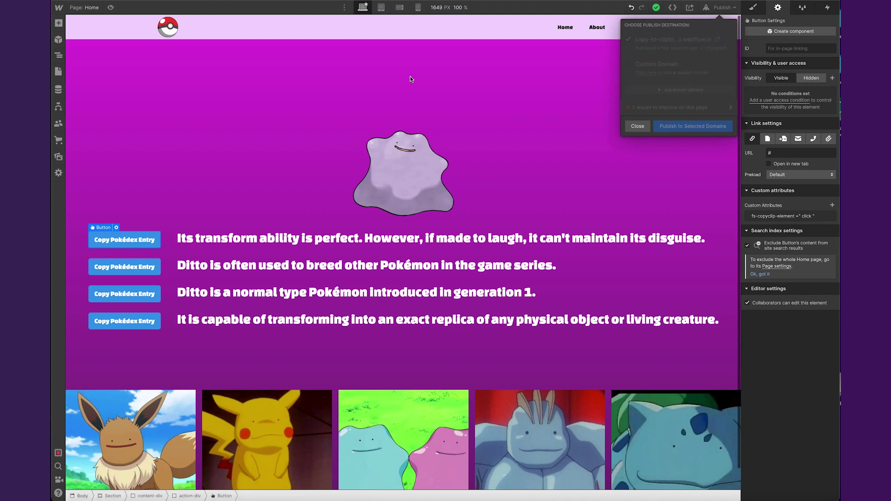
click(111, 7)
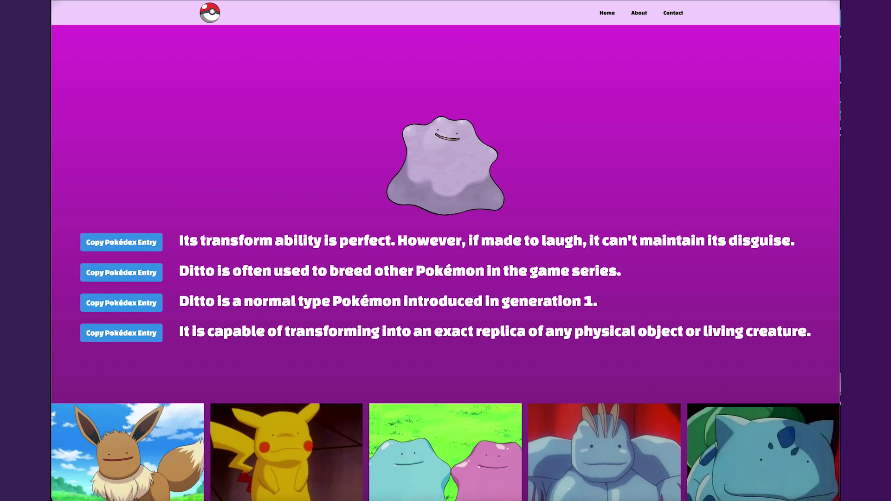
- Paste the text copied by the first Copy Pokédex Entry button into the note as a separate line and return to the page
key(super+Tab)
key(super+v)
key(Return)
key(Return)
key(super+v)
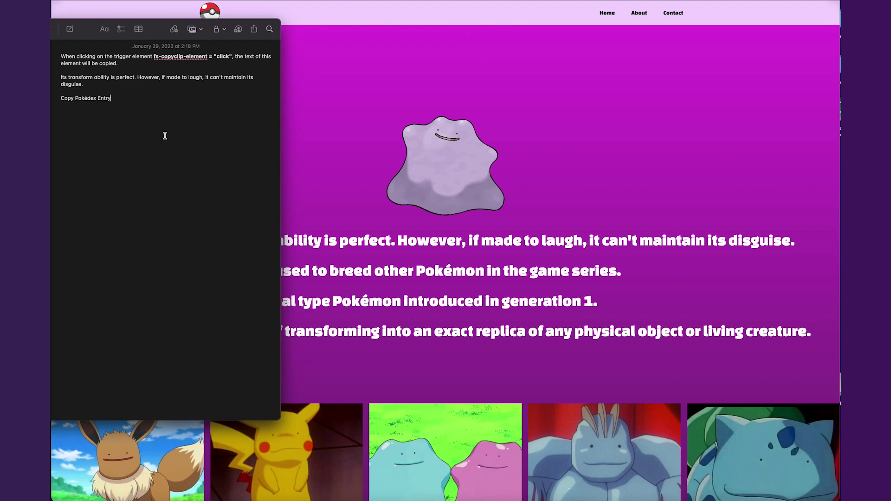
click(348, 112)
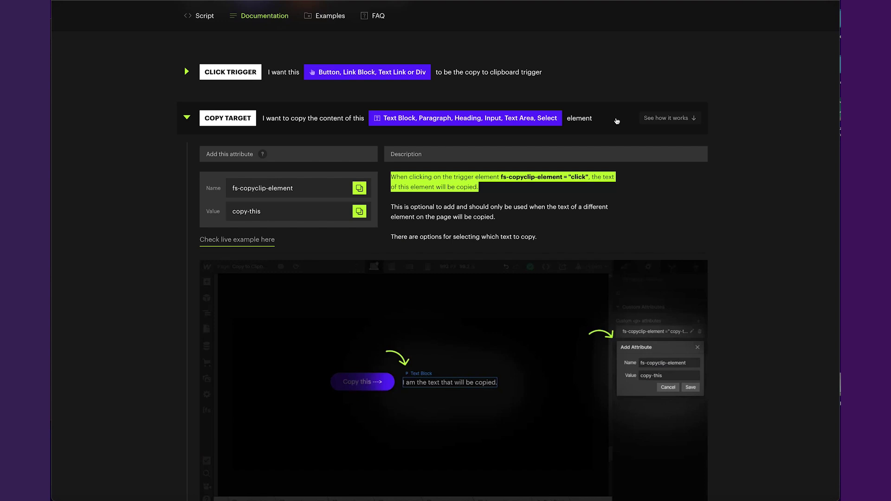
- Collapse the Copy Target section in the Finsweet documentation, expand Copy Sibling and copy its attribute name fs-copyclip-element
click(187, 120)
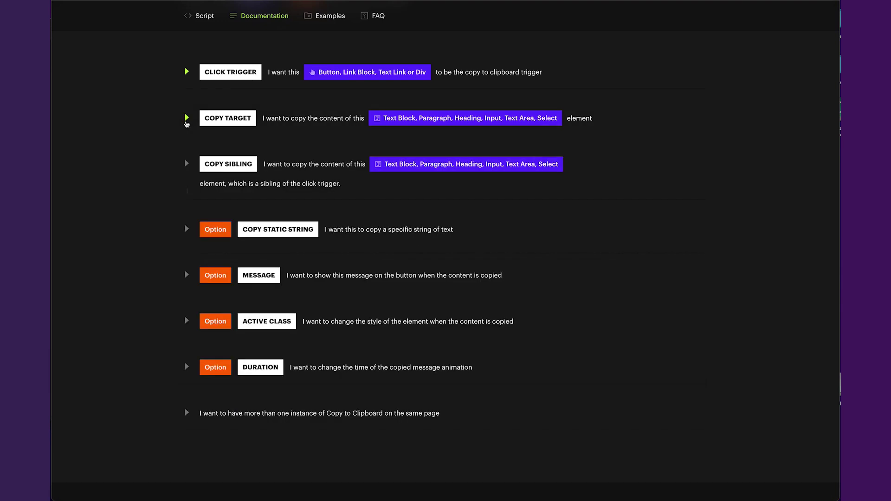
click(187, 165)
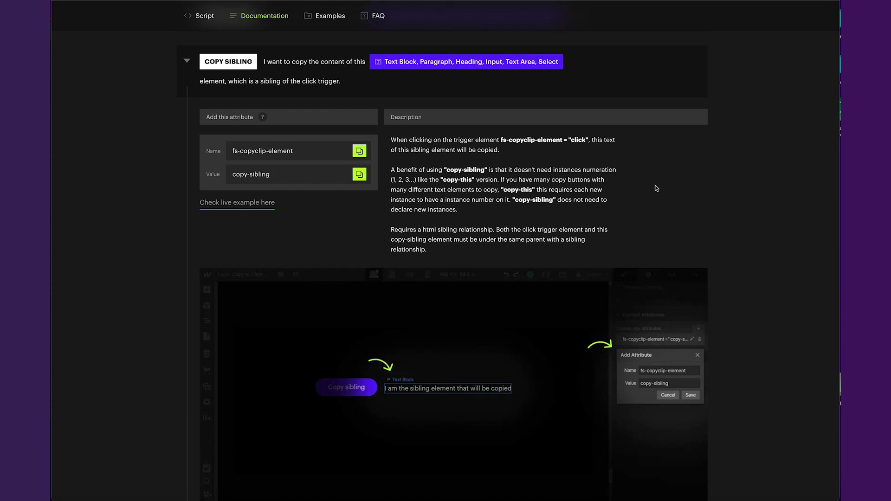
mouse_move(287, 65)
scroll(286, 66, up, 3)
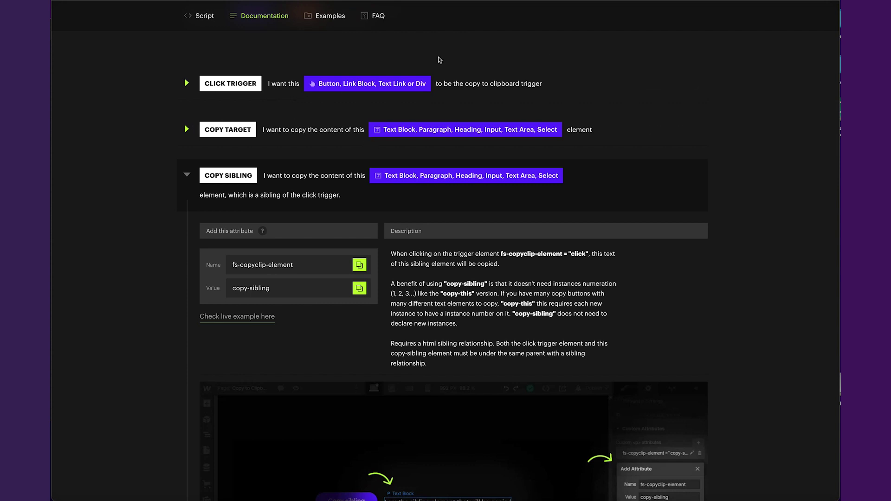
mouse_move(435, 85)
mouse_move(438, 189)
click(358, 266)
click(360, 265)
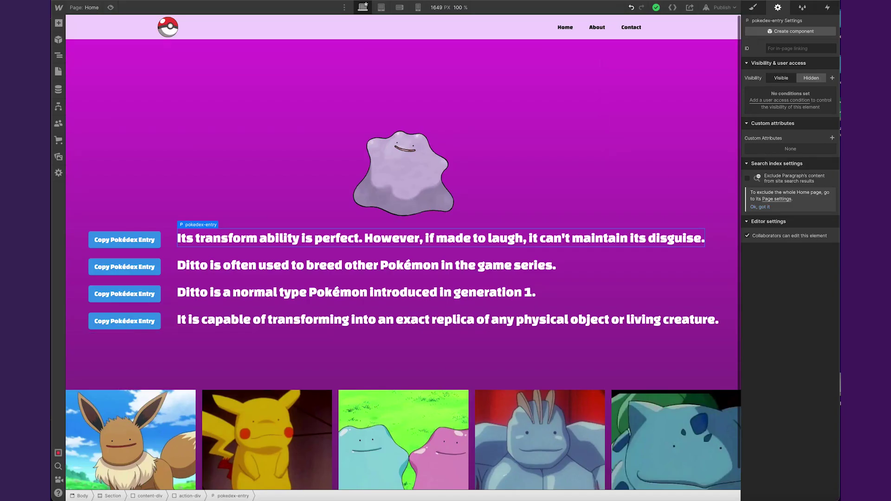
- Add the custom attribute fs-copyclip-element with value copy-sibling to the first Pokédex entry paragraph in Webflow and check its button and parent div
click(832, 138)
key(ctrl+v)
click(785, 181)
text(copy-sibling)
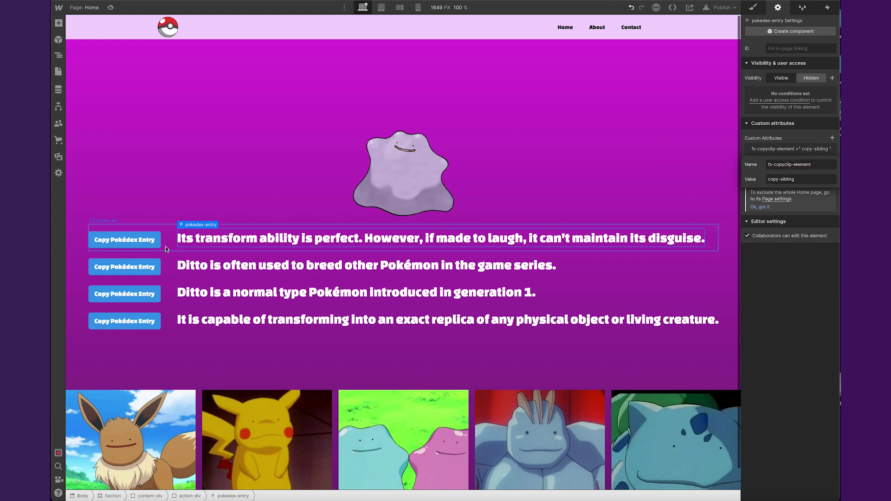
click(158, 246)
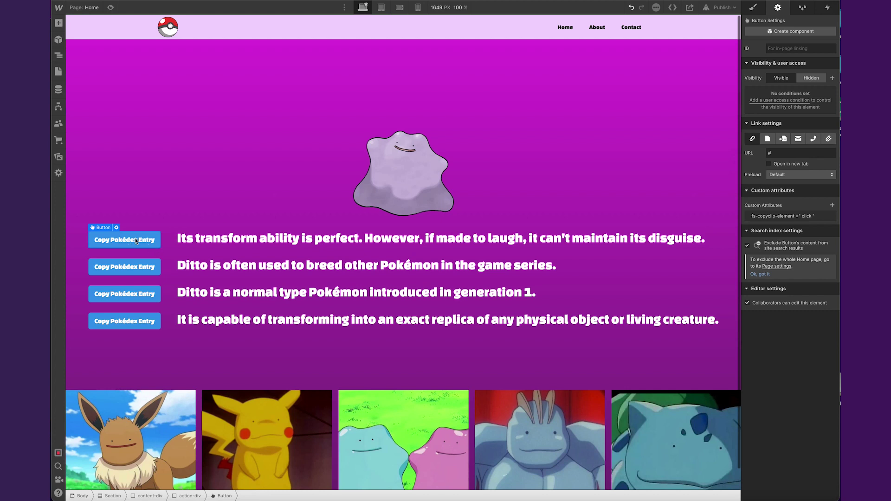
click(536, 240)
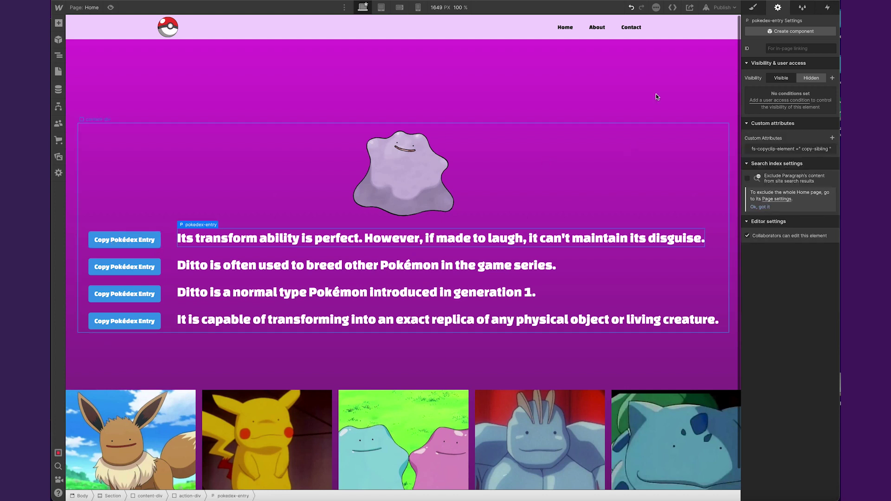
click(172, 244)
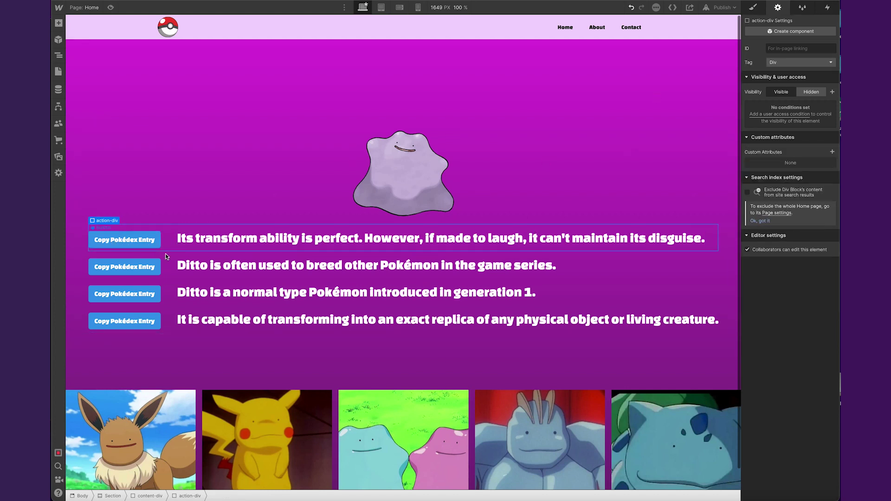
- Republish the site to the selected domain and test the first Copy Pokédex Entry button by pasting its copied text into the note
click(721, 7)
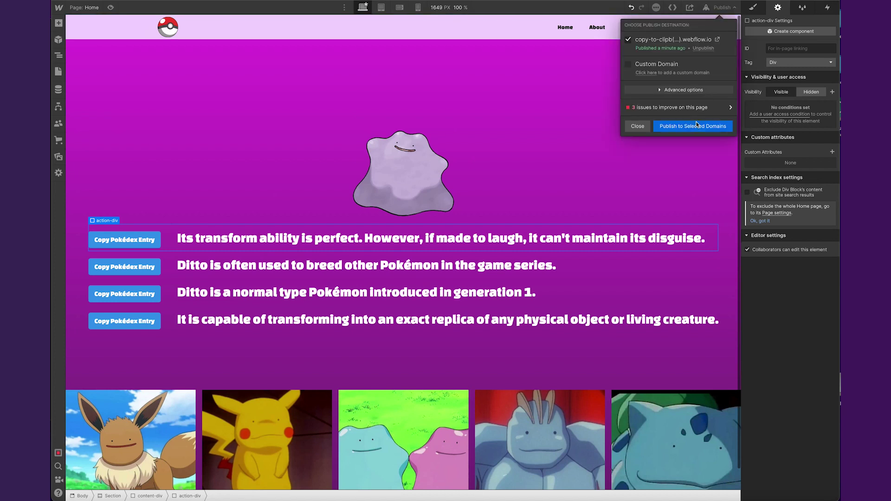
click(697, 124)
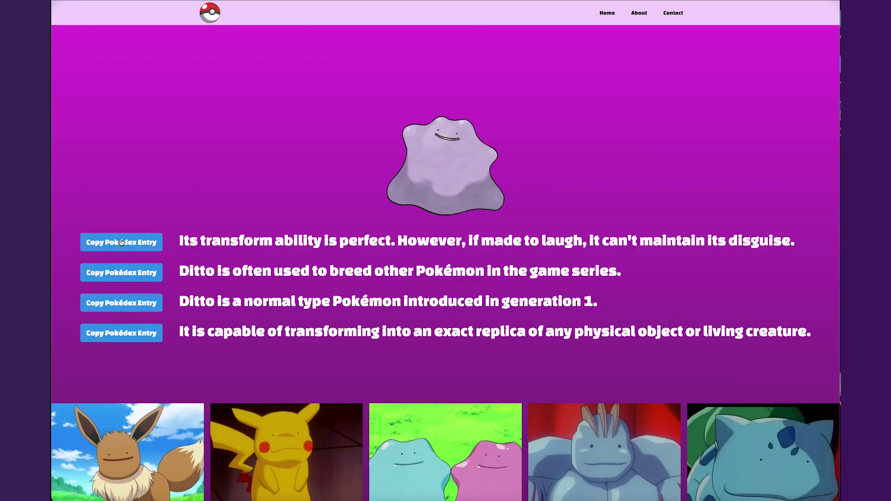
click(121, 242)
key(super+Tab)
click(162, 157)
key(Return)
key(super+v)
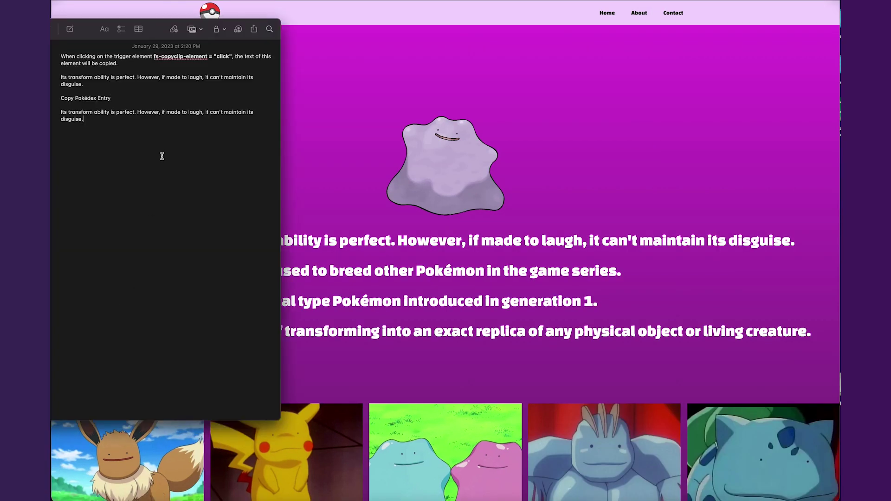
click(328, 123)
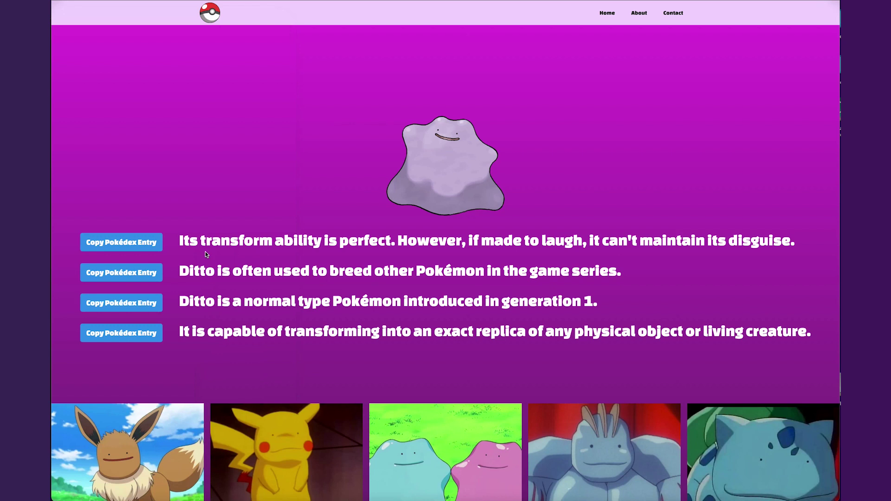
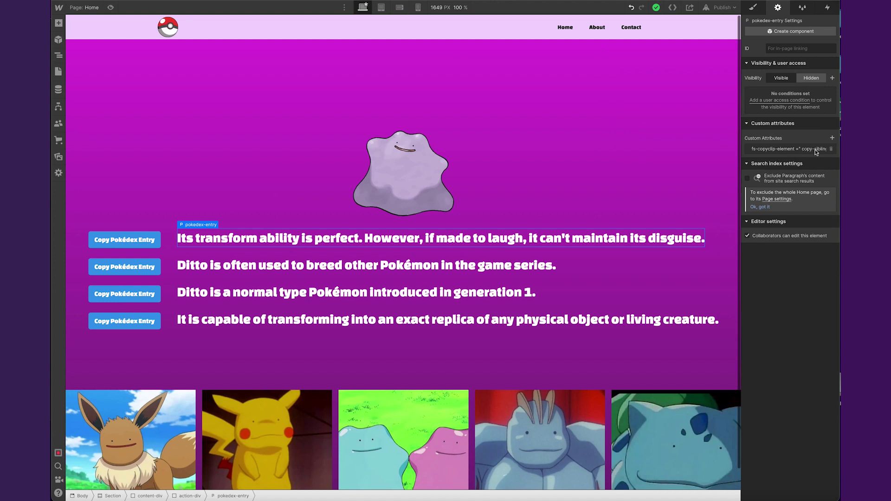
- Add the custom attribute fs-copyclip-element with value copy-this-4 to the fourth Pokédex entry paragraph in Webflow
click(158, 244)
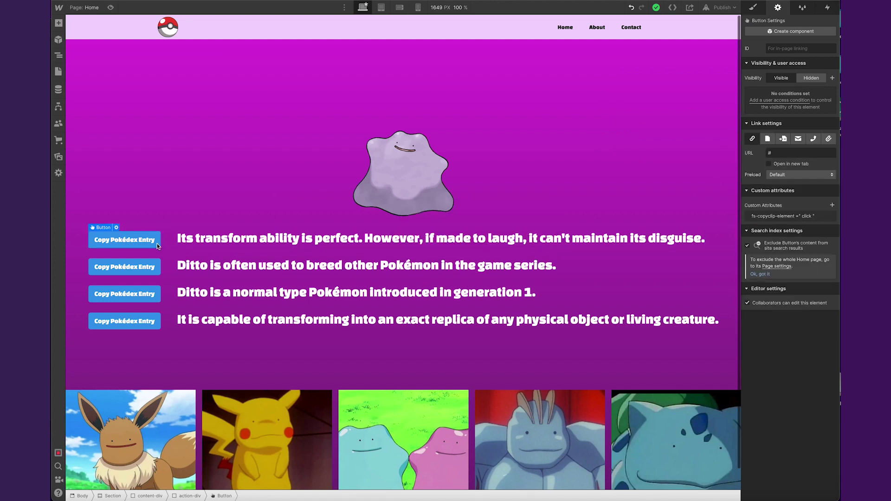
click(312, 322)
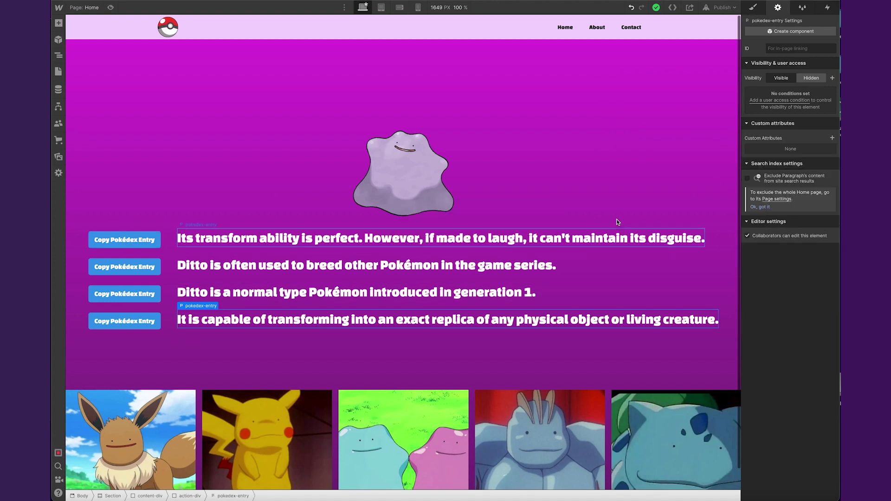
click(832, 138)
click(780, 164)
key(ctrl+v)
click(800, 179)
text(copy)
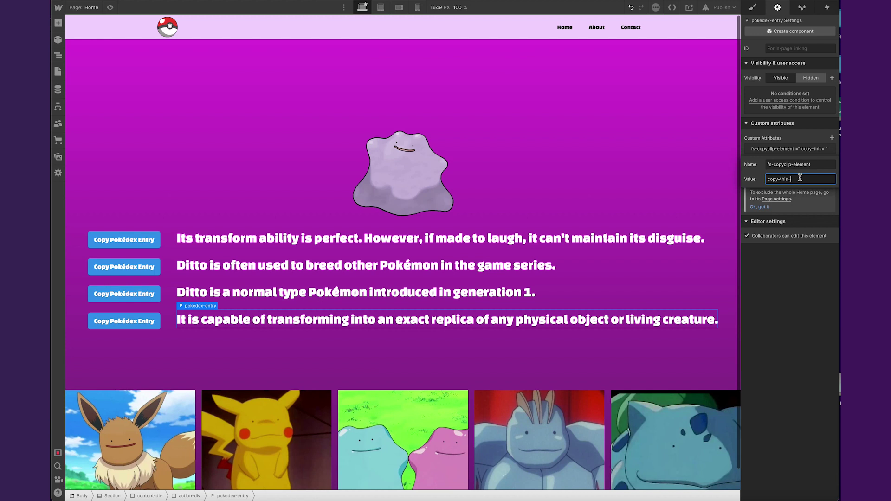
text(-this-4)
click(453, 303)
click(274, 319)
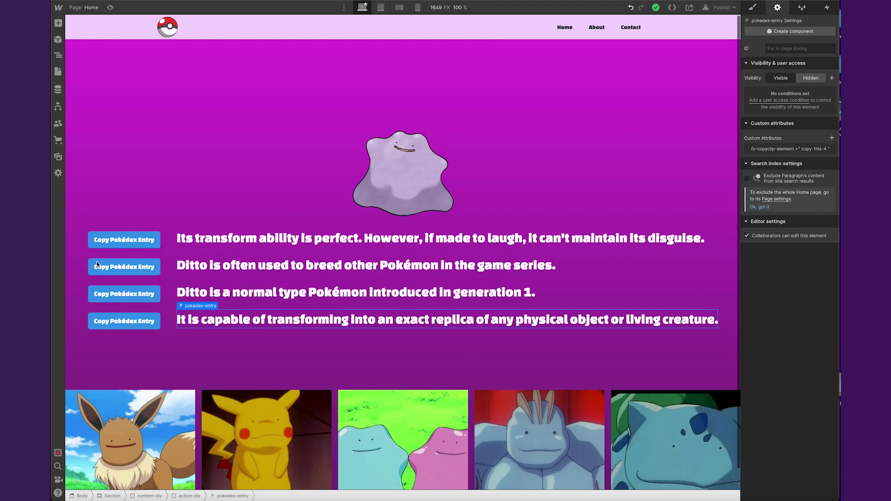
- Change the fs-copyclip-element attribute value on the first Copy Pokédex Entry button to click-4
click(106, 247)
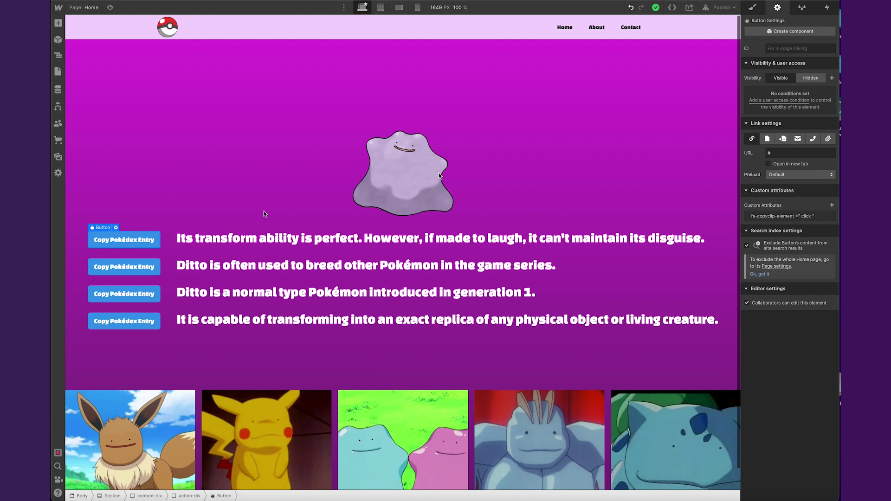
click(806, 218)
click(788, 244)
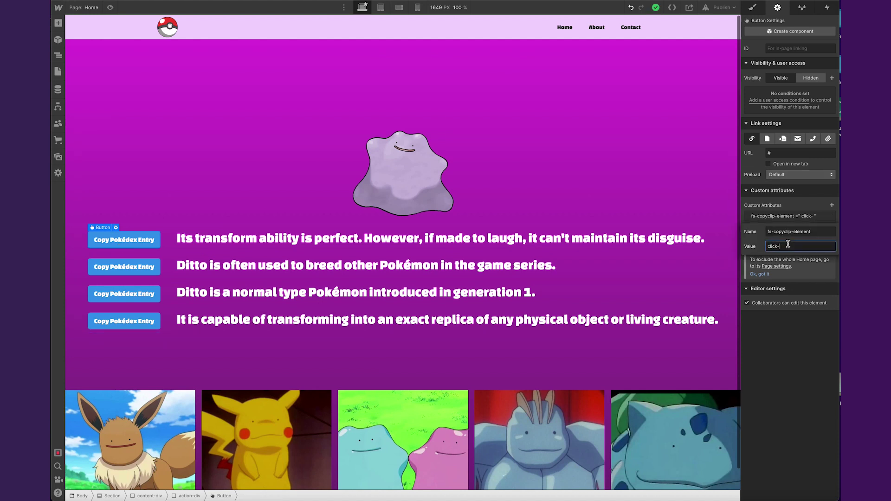
key(Return)
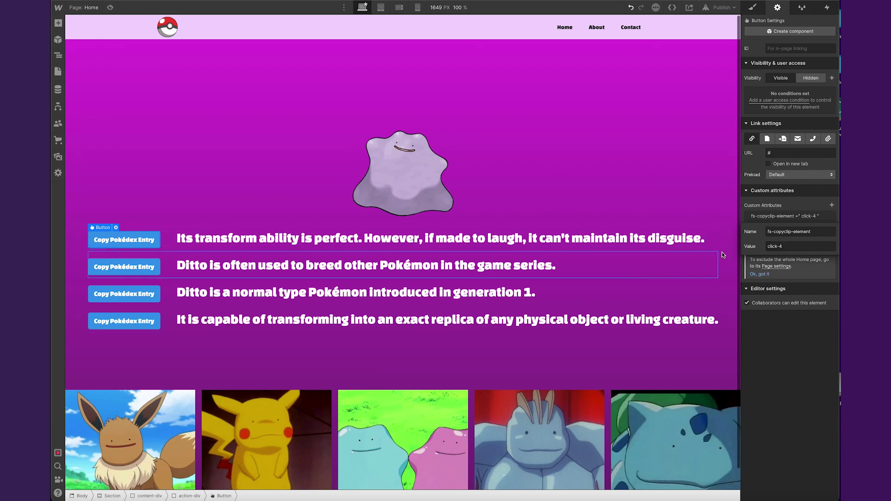
click(577, 325)
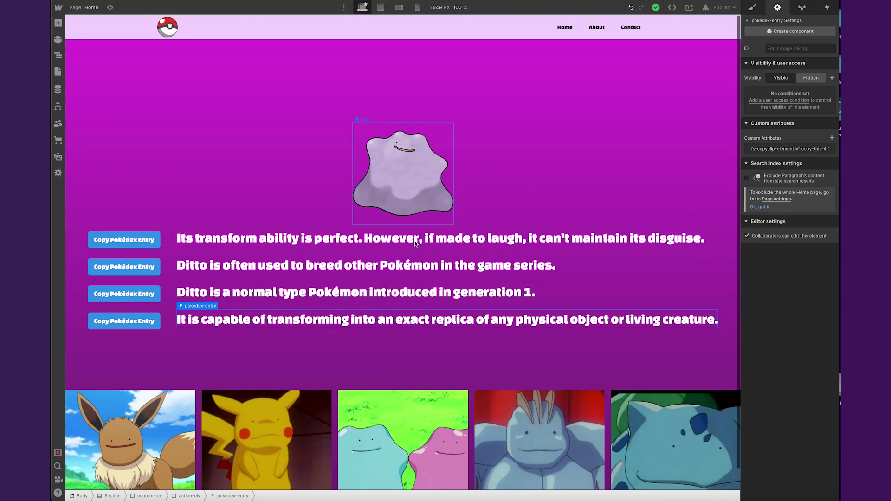
- Republish the site and test the first Copy Pokédex Entry button by pasting its copied text into the note
key(super+shift+p)
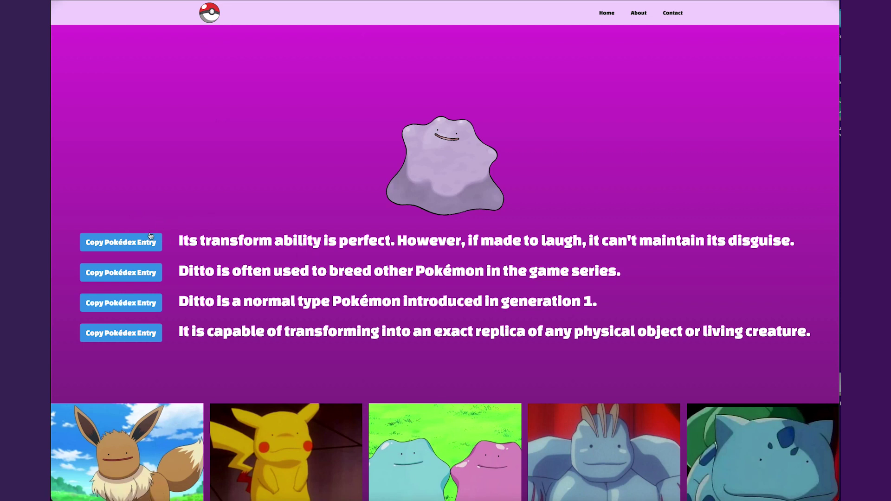
key(super+Tab)
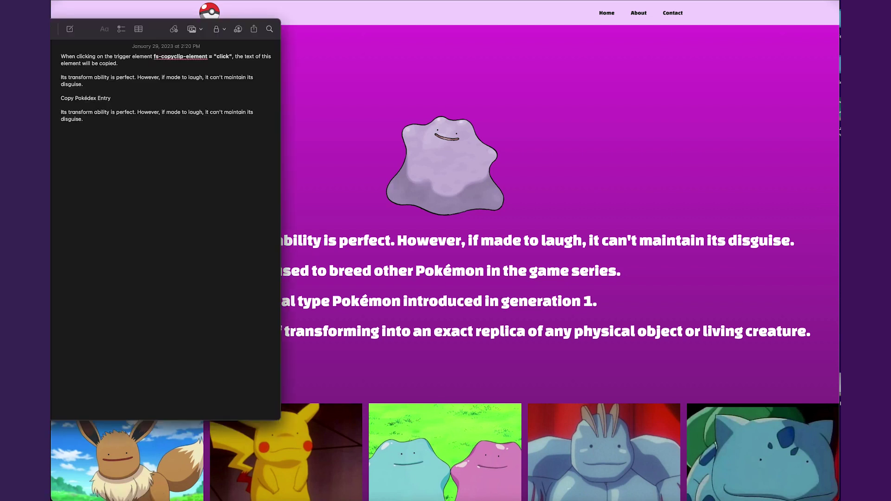
key(super+v)
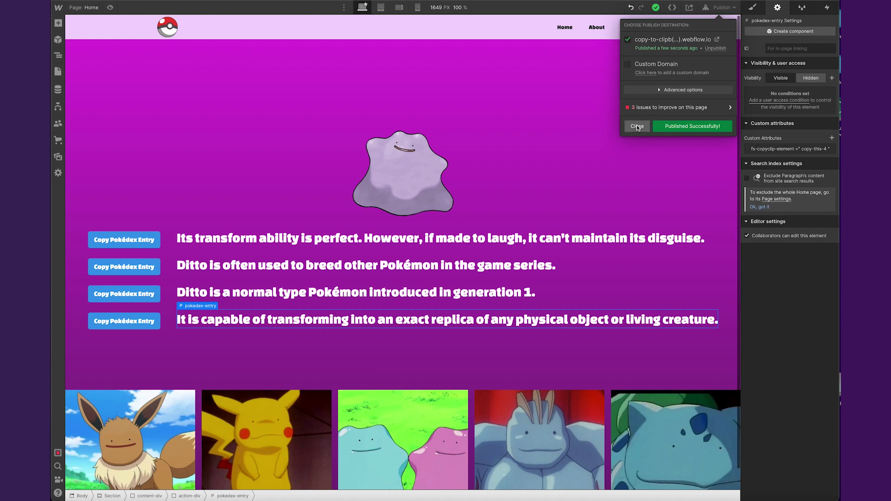
click(638, 126)
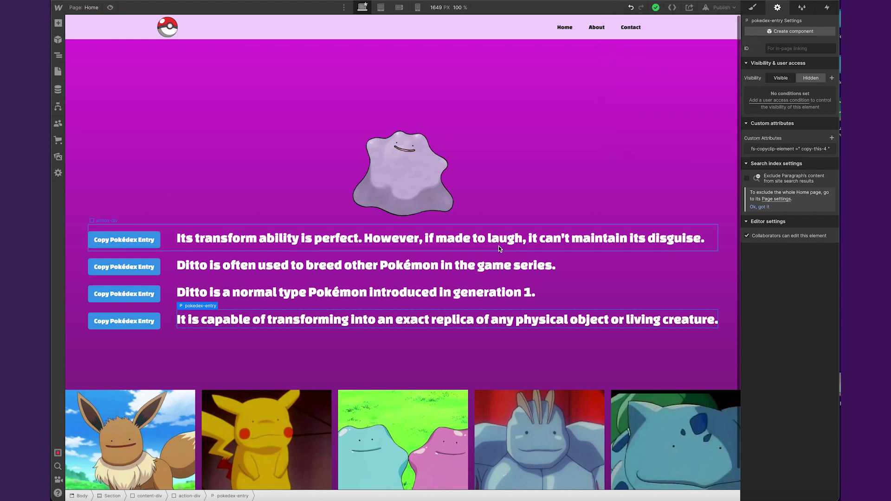
- Compare the custom attributes of the first button, the first and fourth Pokédex entry paragraphs, and their parent divs
click(498, 244)
click(495, 248)
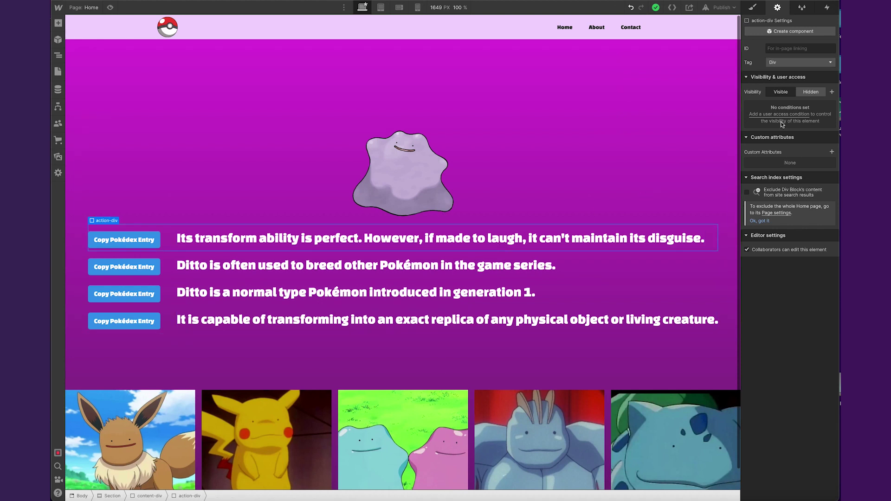
click(249, 236)
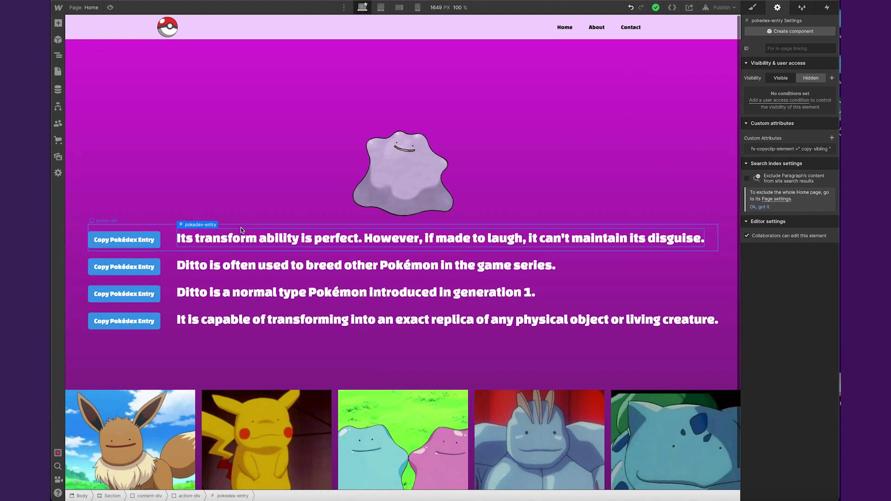
click(261, 225)
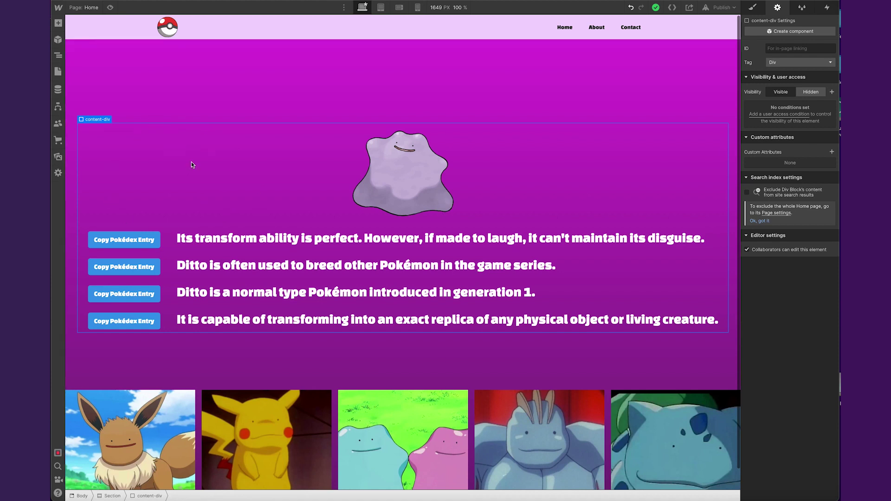
click(203, 244)
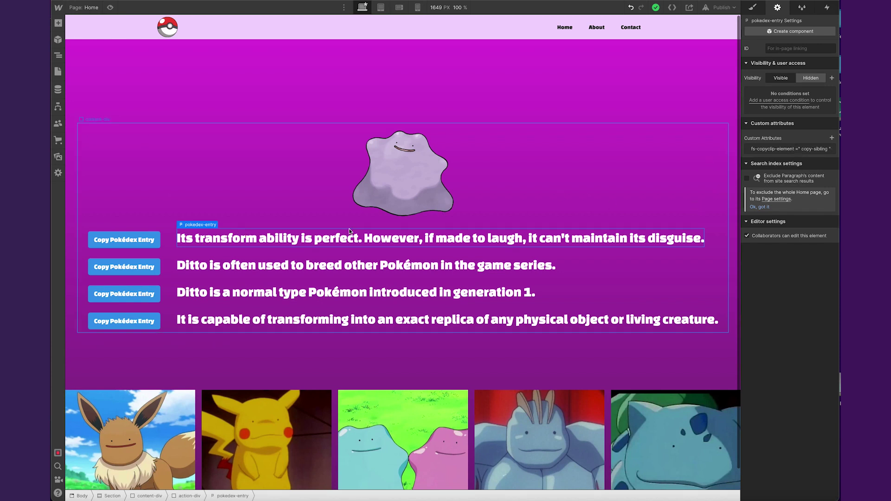
click(253, 320)
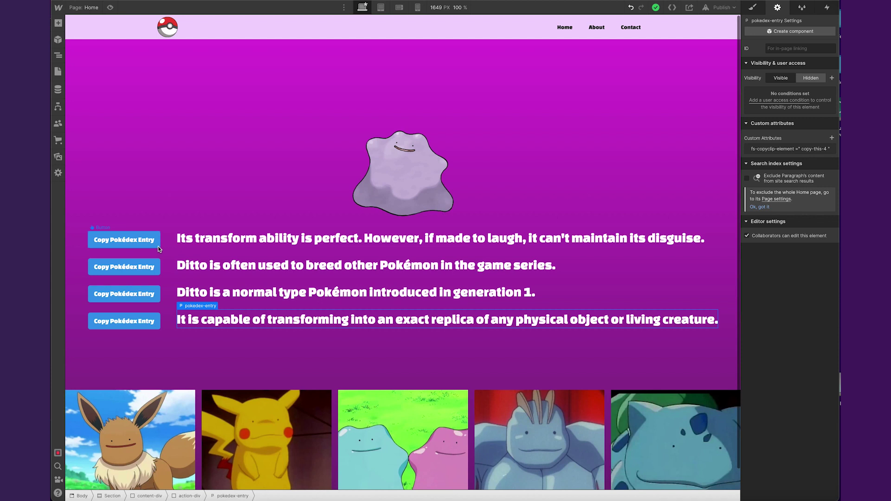
click(287, 239)
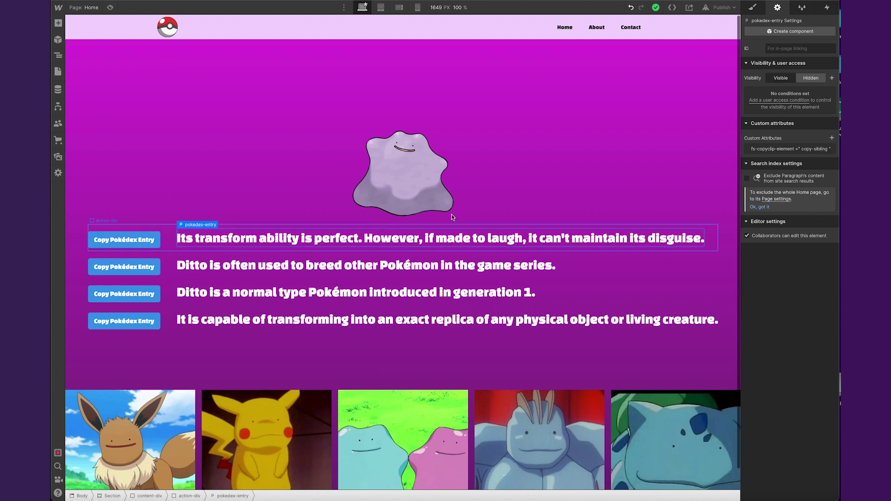
click(156, 245)
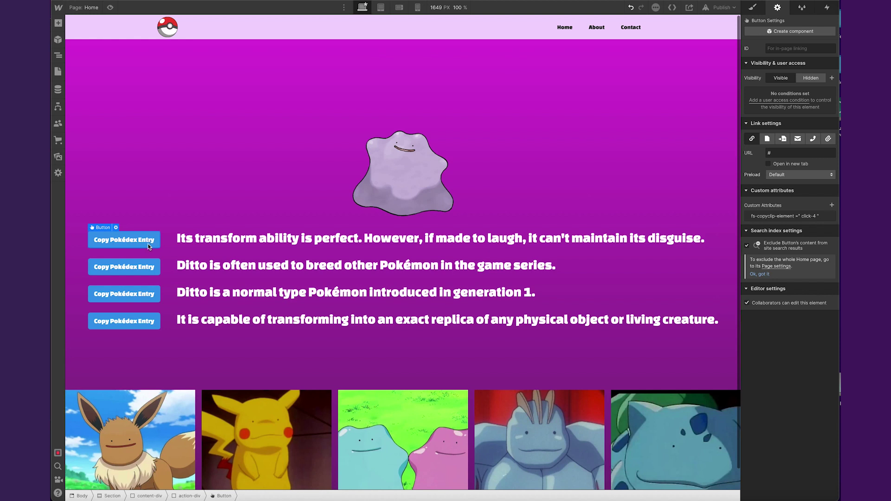
click(303, 324)
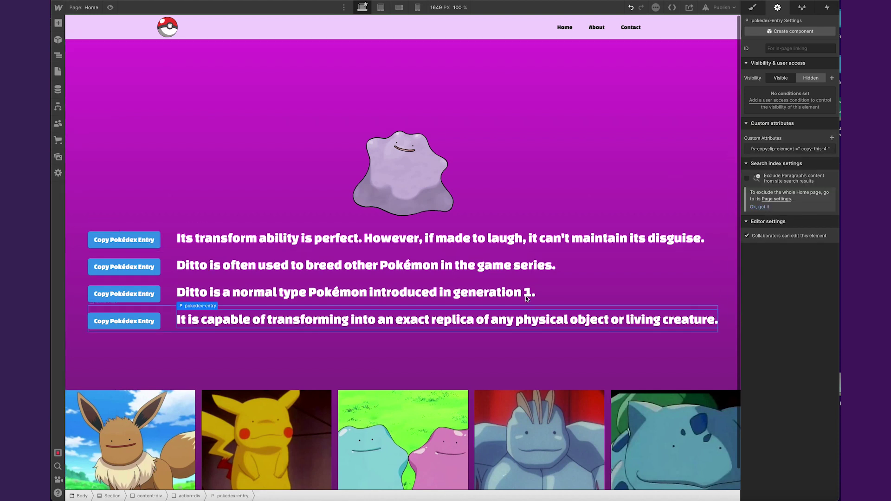
- Publish the Webflow site again and check what the first Copy Pokédex Entry button copies by pasting it into the note
click(490, 241)
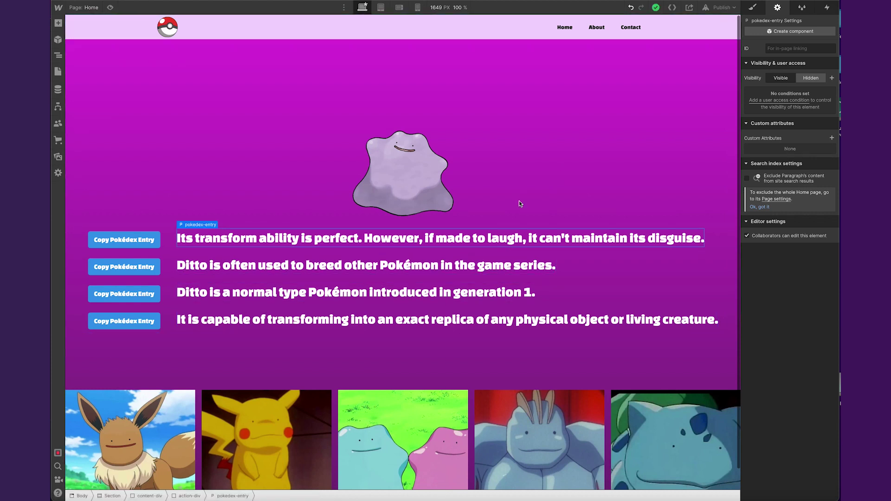
key(ctrl+shift+p)
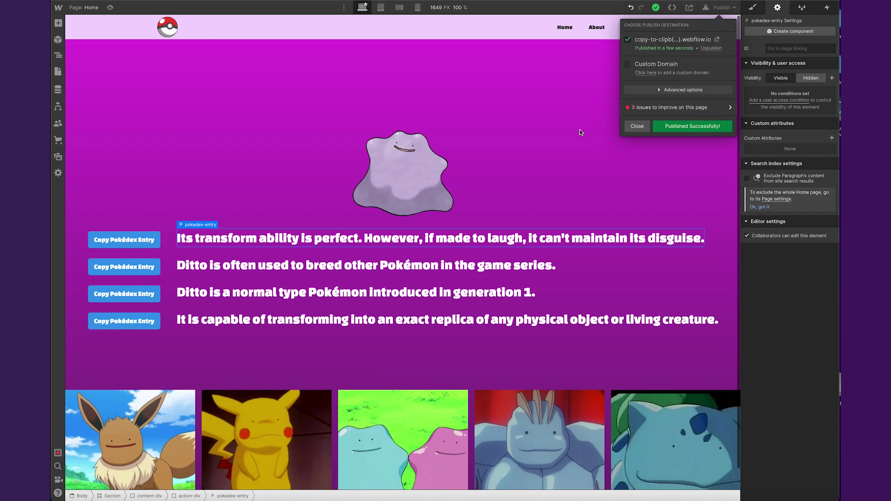
click(634, 126)
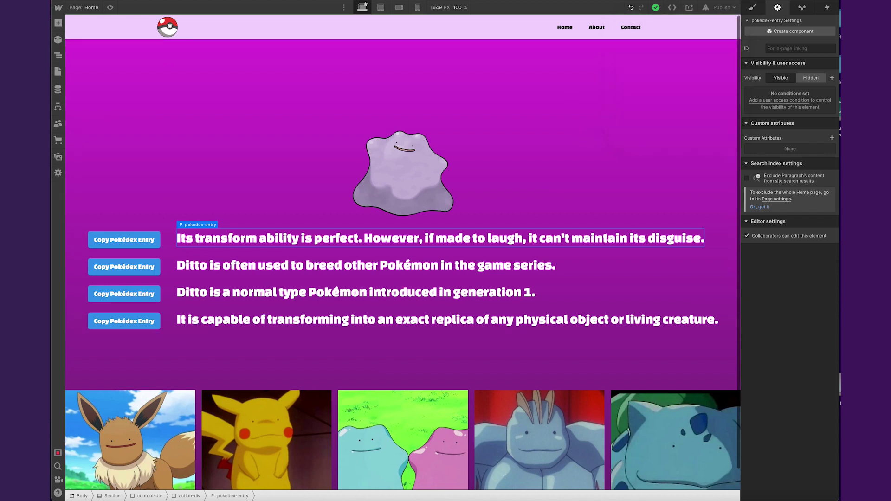
key(ctrl+shift+p)
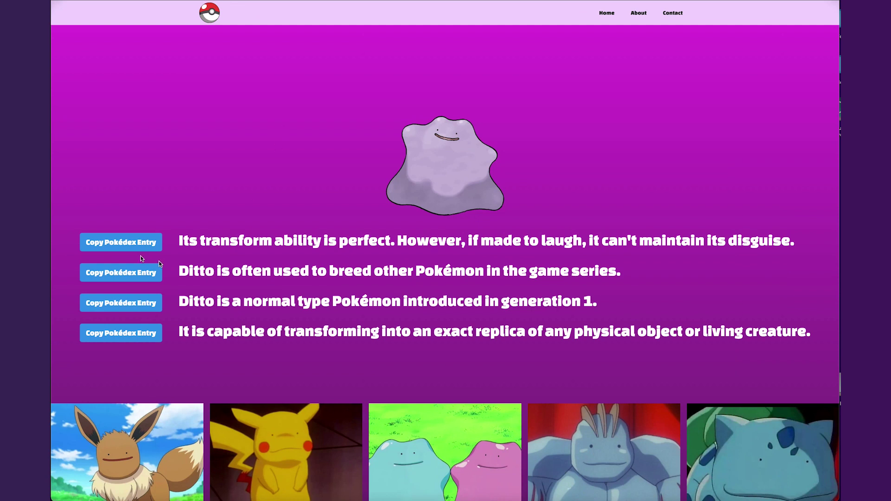
key(super+Tab)
click(177, 168)
text(It is capable of transforming into an exact replica of any physical object or living creature.)
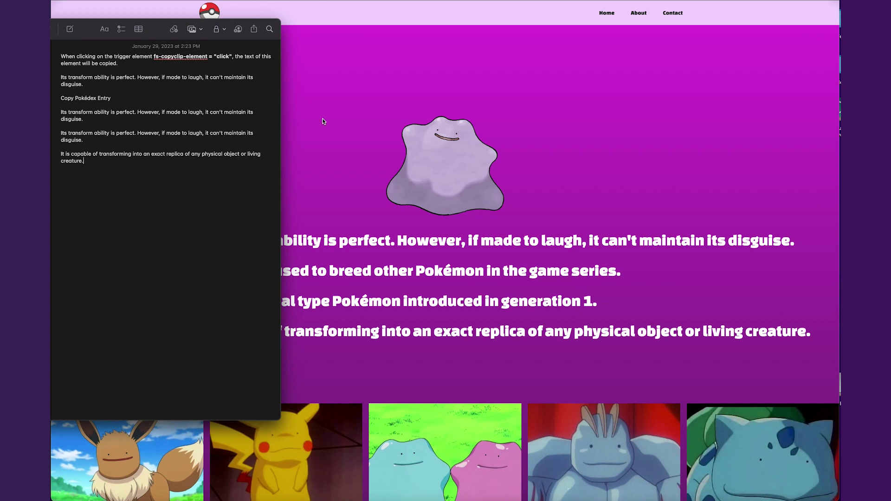
click(346, 94)
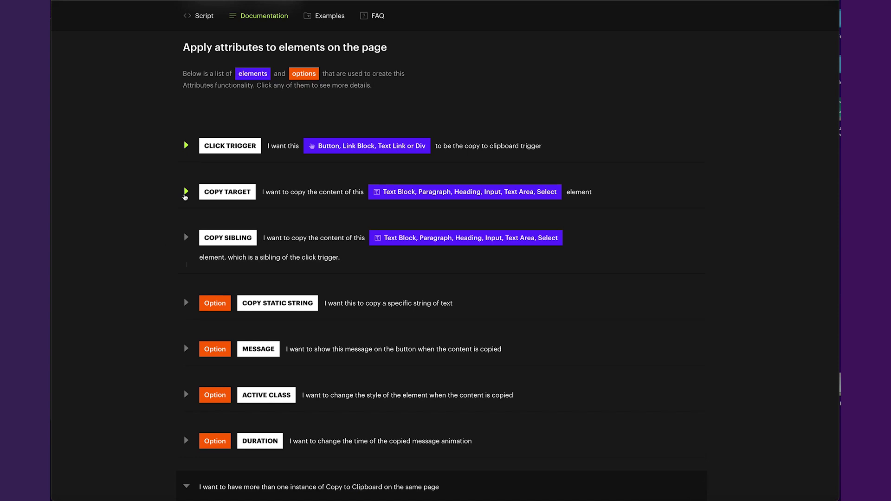
- Look up the Copy Static String option in the Finsweet documentation and copy its attribute name fs-copyclip-text
scroll(209, 144, down, 1)
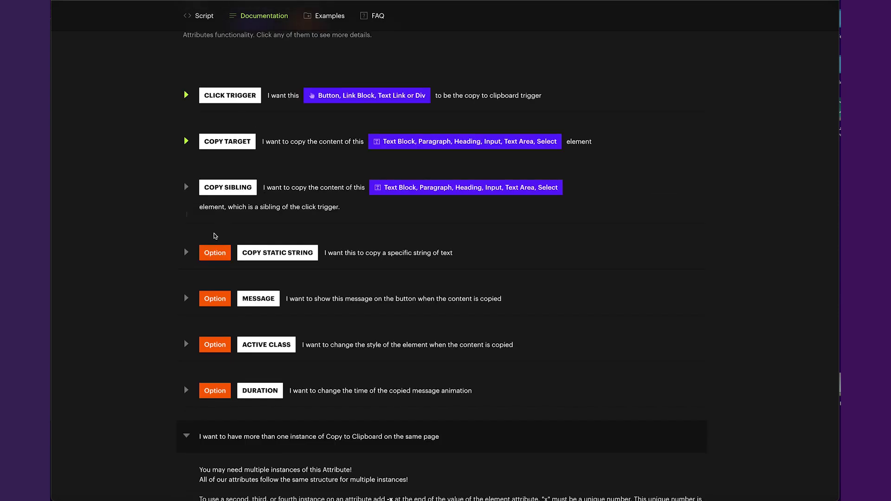
scroll(147, 238, down, 1)
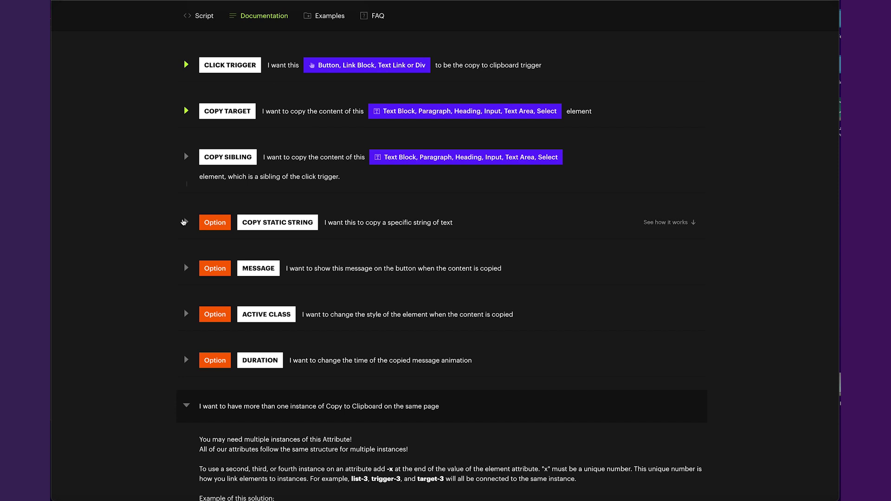
click(182, 222)
scroll(159, 240, down, 2)
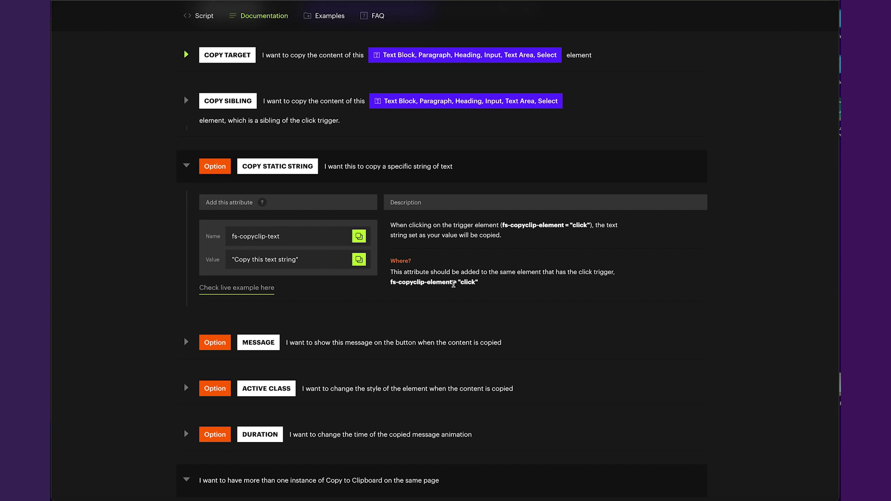
drag(615, 272, 456, 273)
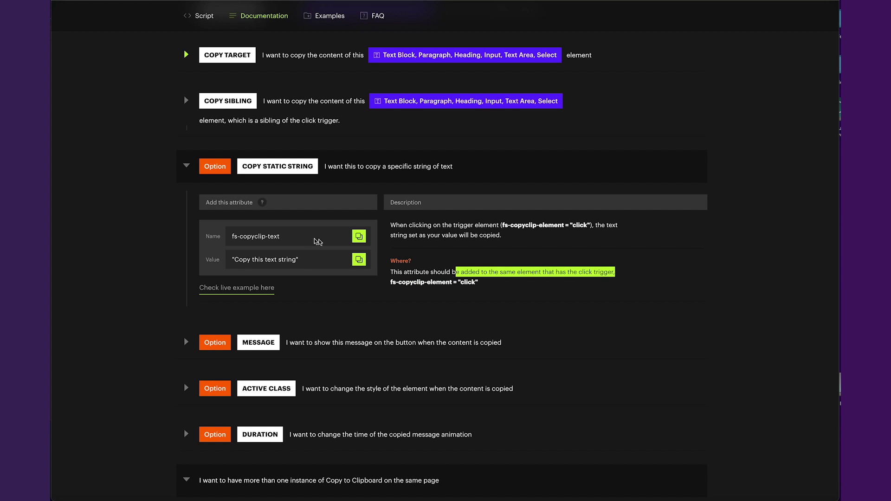
click(360, 237)
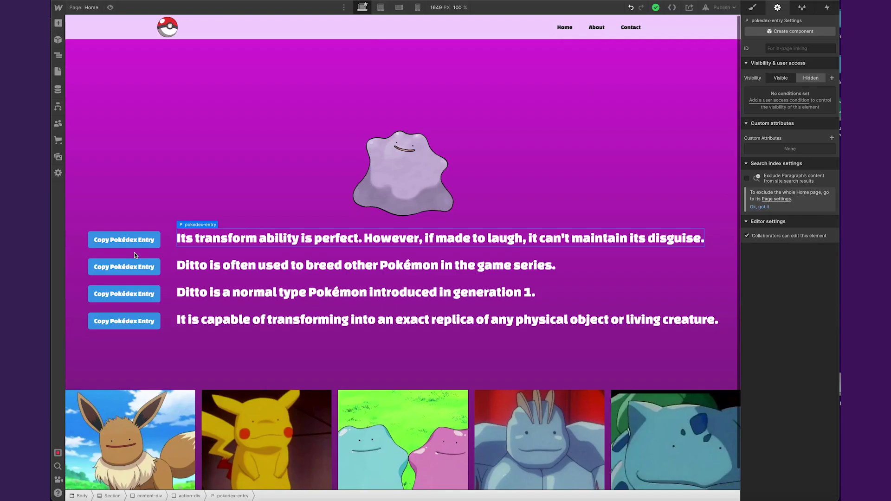
- Add the custom attribute fs-copyclip-text with value "You found the secret text!" to the first Copy Pokédex Entry button in Webflow
click(134, 248)
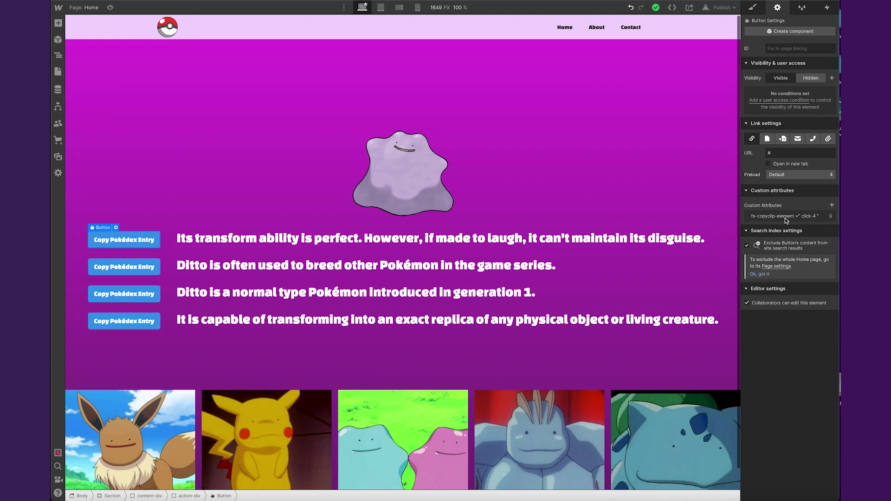
click(832, 205)
key(ctrl+v)
click(795, 256)
text(You found the secret)
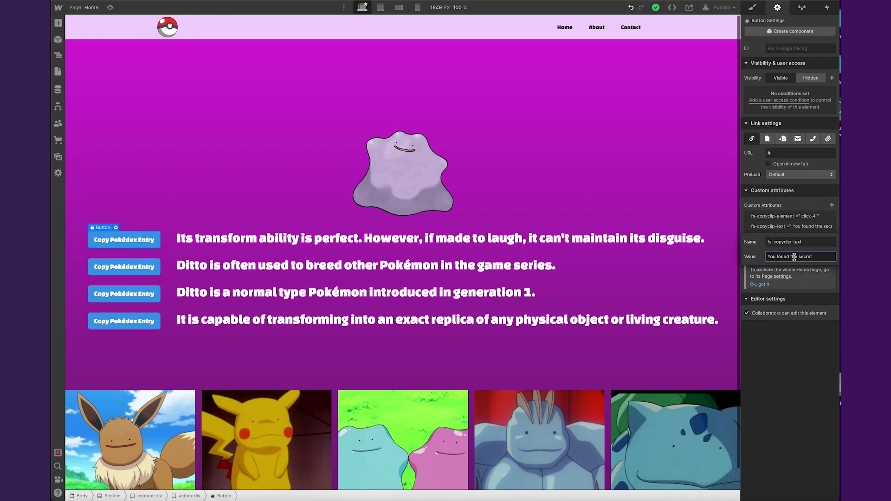
text( text@)
- Change the fs-copyclip-element attribute value on the first Copy Pokédex Entry button to click
key(ctrl+z)
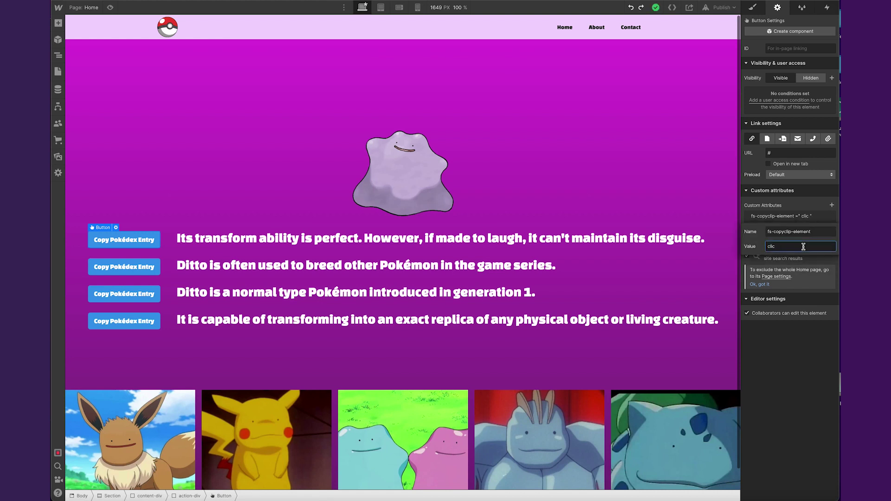
key(Return)
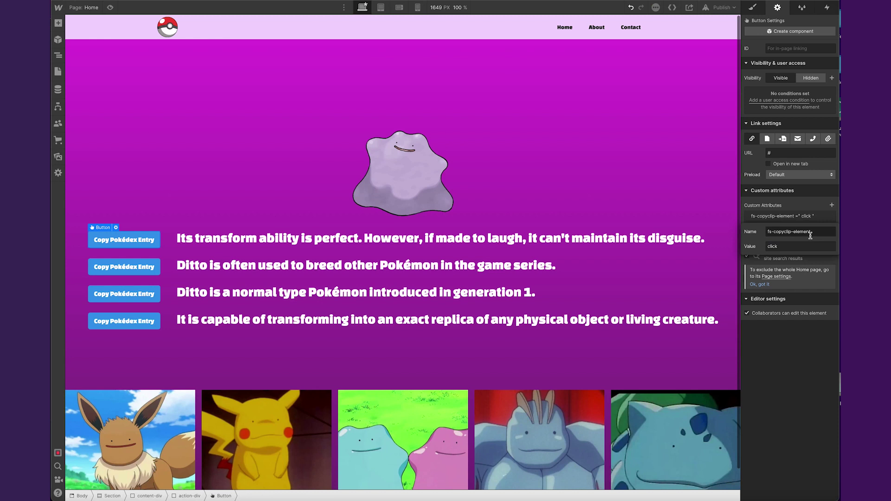
click(811, 208)
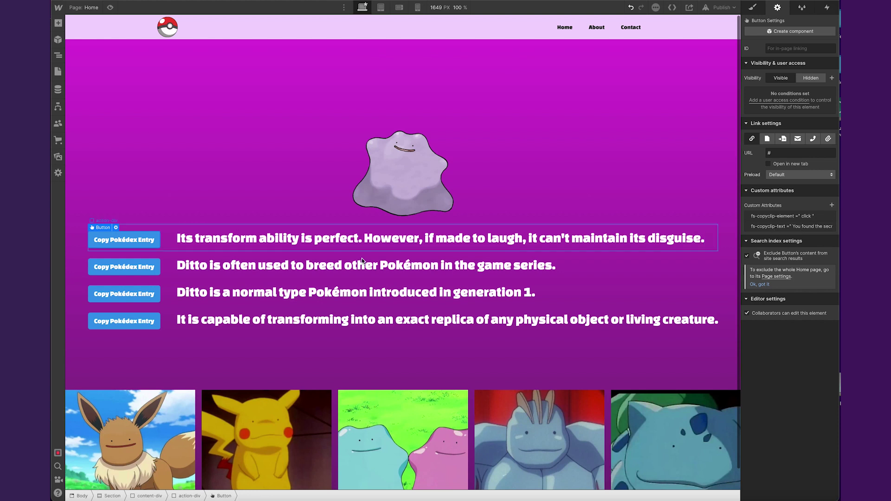
- Publish the site and test the first button's static string by pasting the copied text into the note
click(718, 8)
click(690, 126)
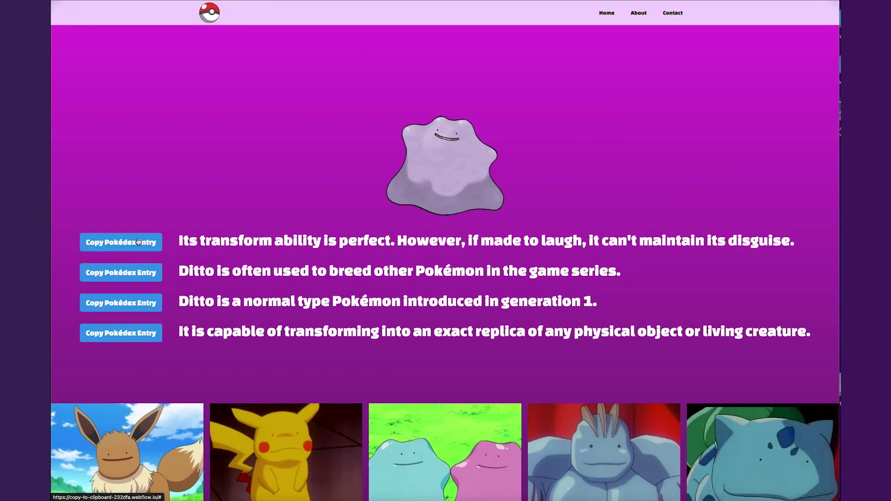
key(super+Tab)
click(160, 191)
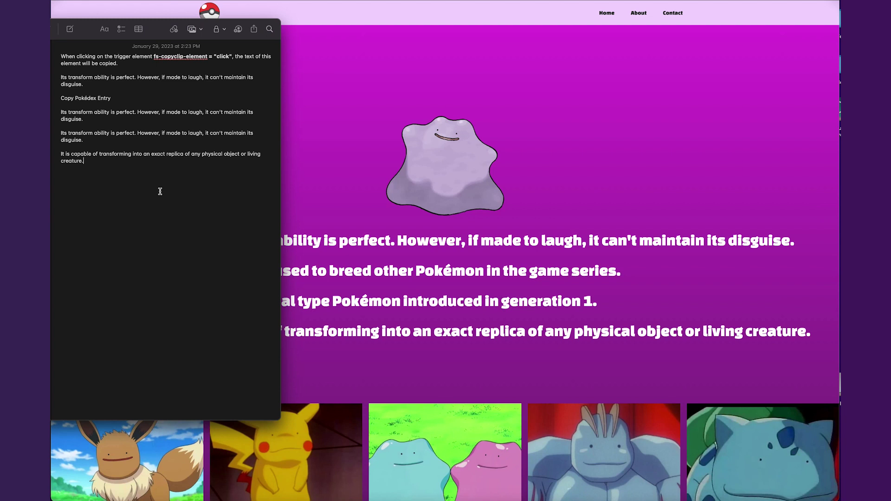
key(super+v)
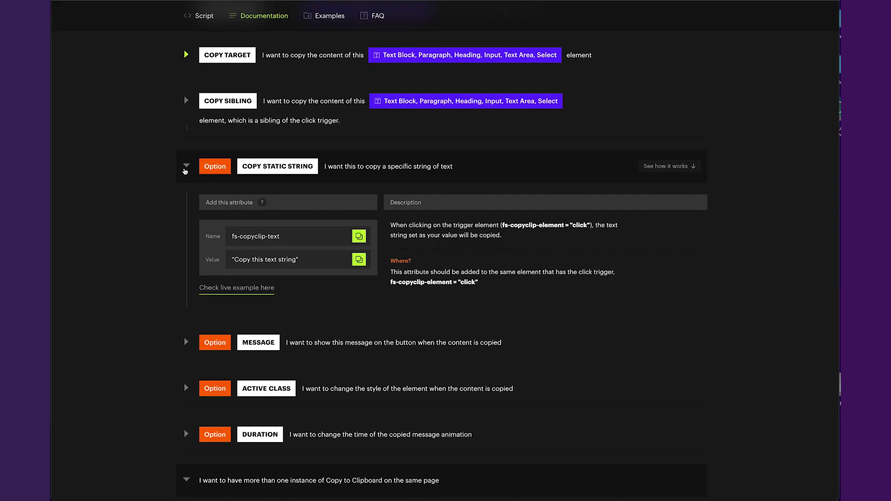
- Collapse Copy Static String in the Finsweet documentation, expand the Message option, and copy its attribute name fs-copyclip-message
click(186, 167)
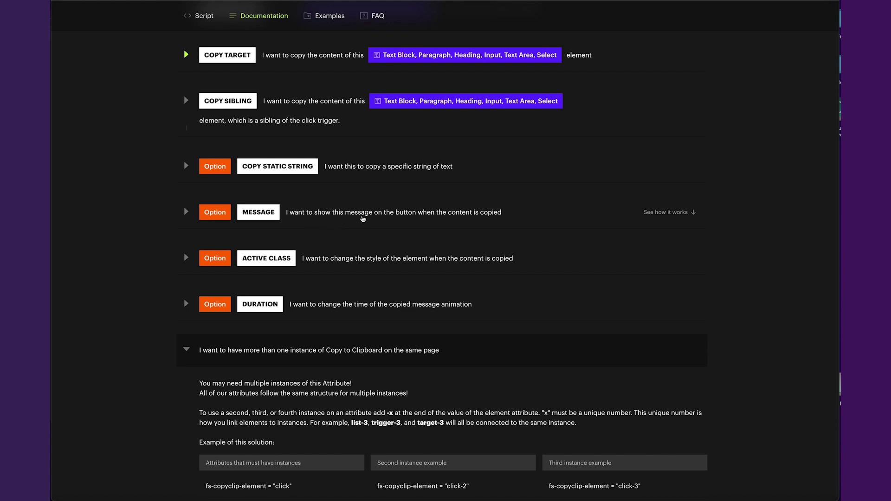
click(480, 218)
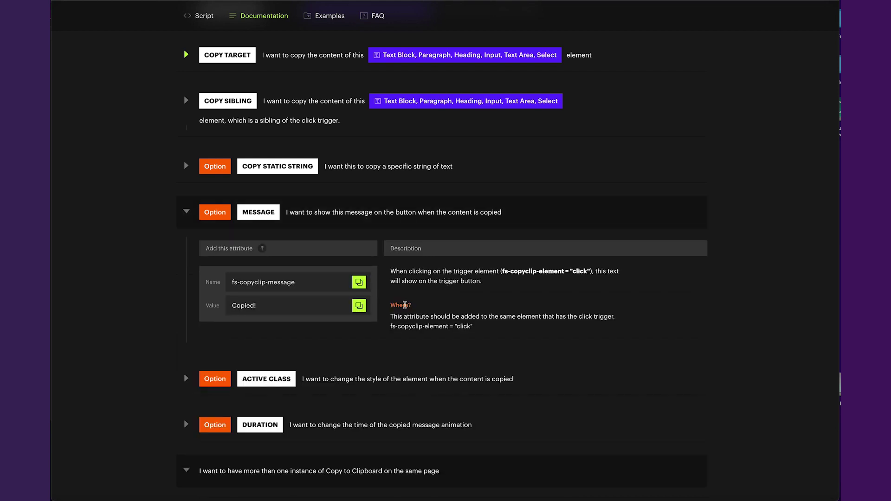
drag(285, 310, 221, 306)
click(358, 282)
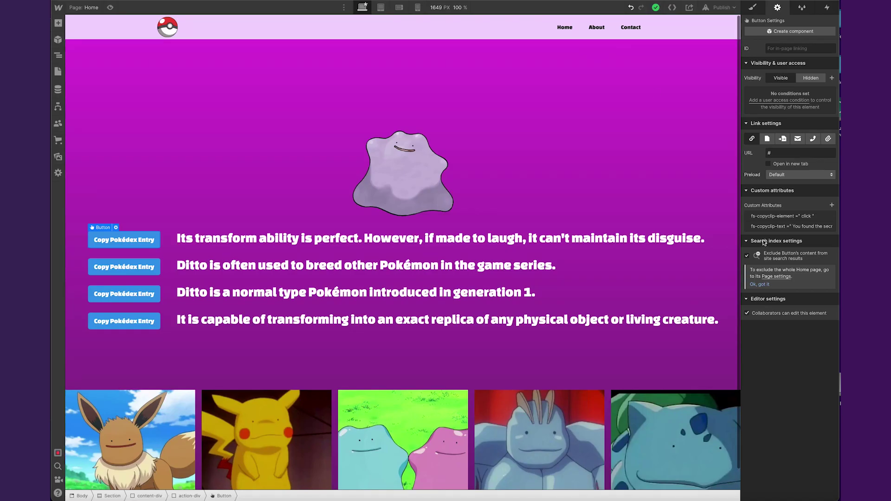
- Add the custom attribute fs-copyclip-message with value Copied! to the first Copy Pokédex Entry button in Webflow
click(832, 204)
click(806, 253)
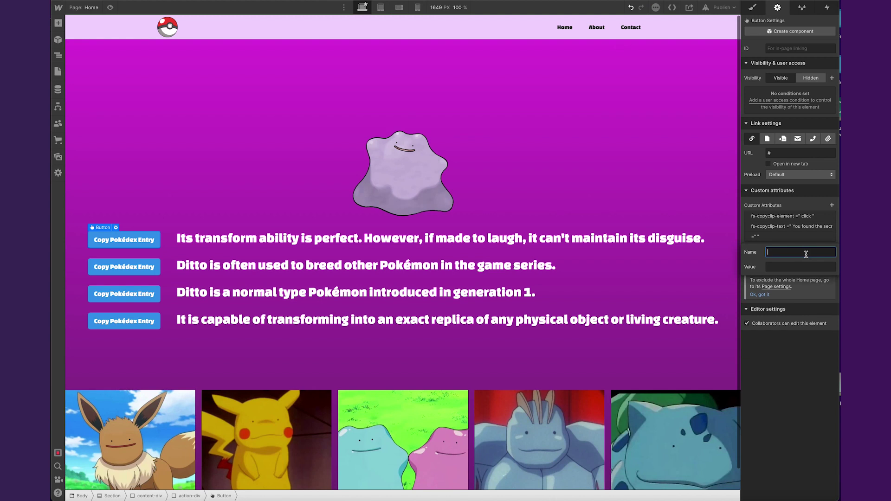
key(ctrl+v)
click(801, 267)
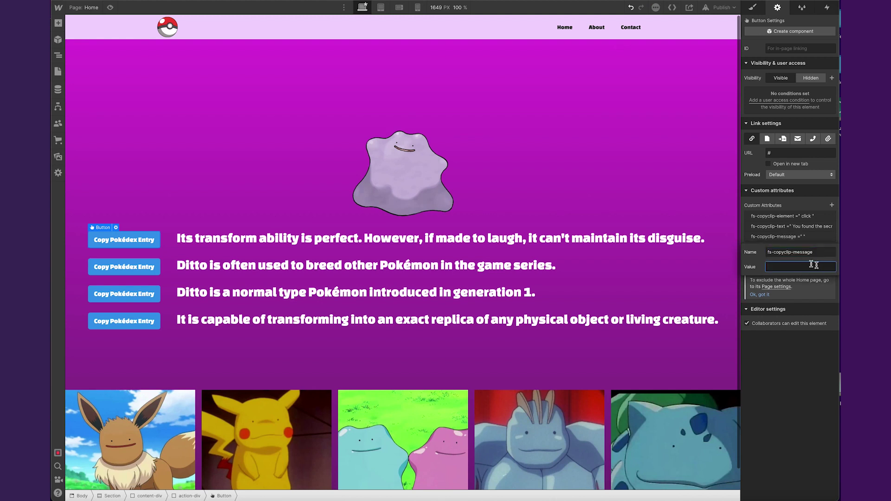
text("Copied)
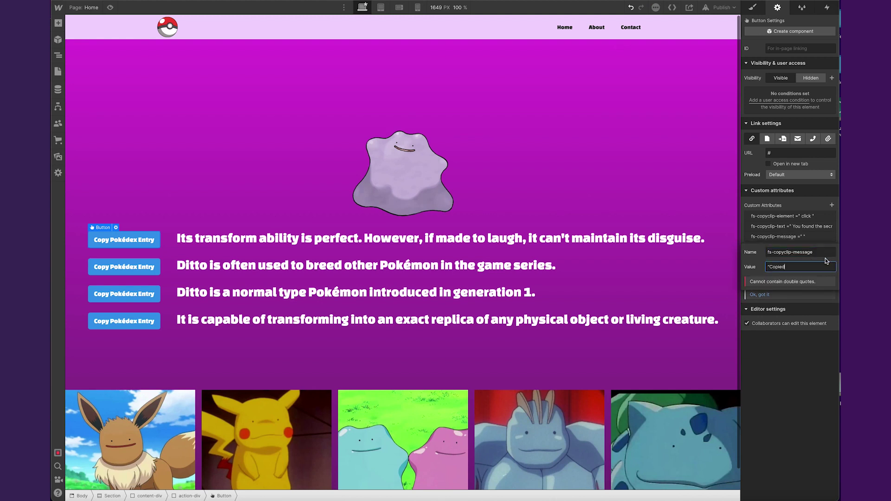
key(BackSpace)
key(BackSpace)
key(BackSpace)
text(Copie)
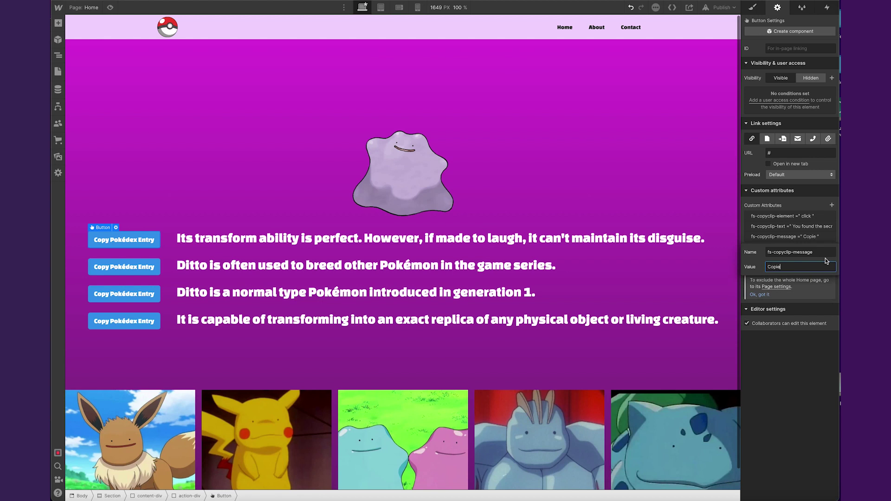
key(Return)
click(719, 143)
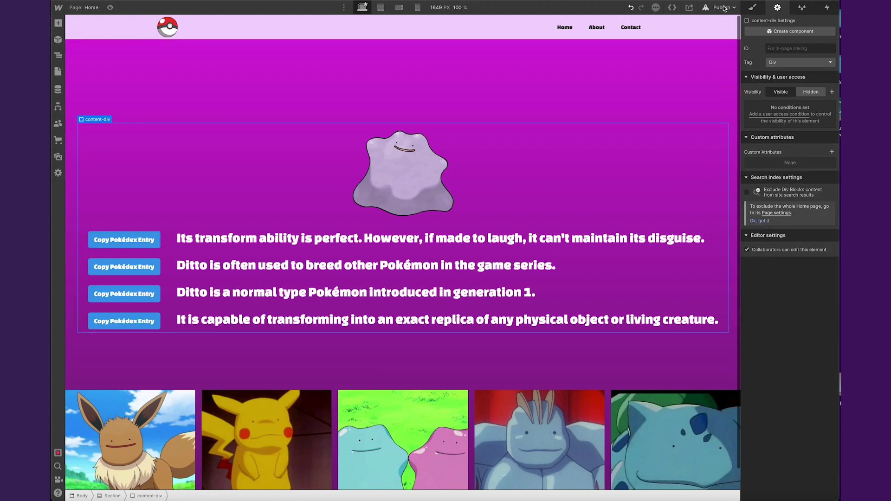
- Republish the site and test the first button's copied message on the live page, pasting the copied text into the note
click(722, 8)
click(689, 125)
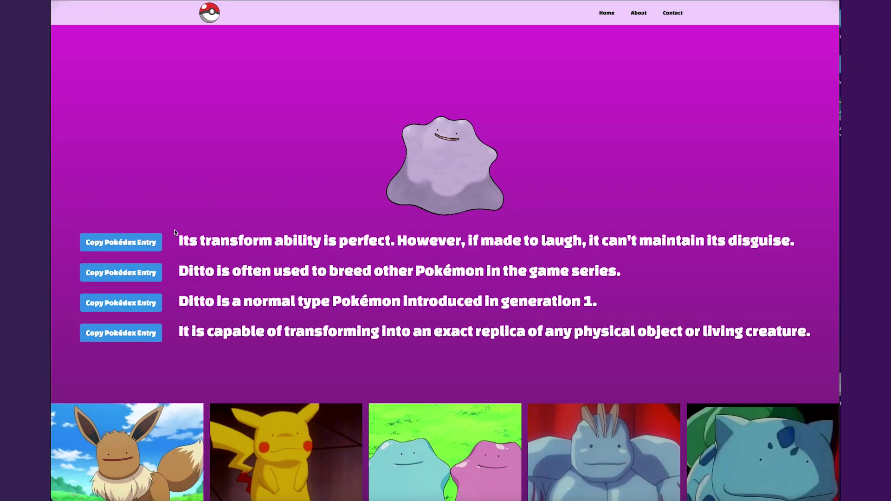
click(138, 241)
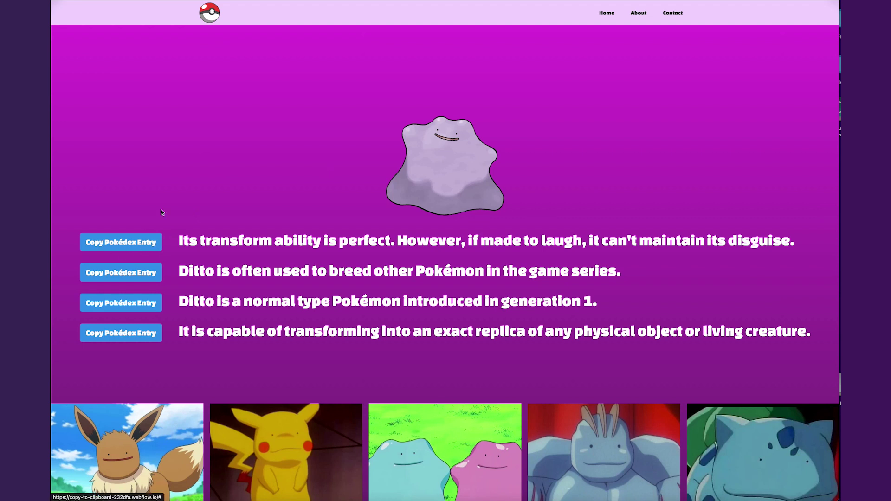
click(123, 247)
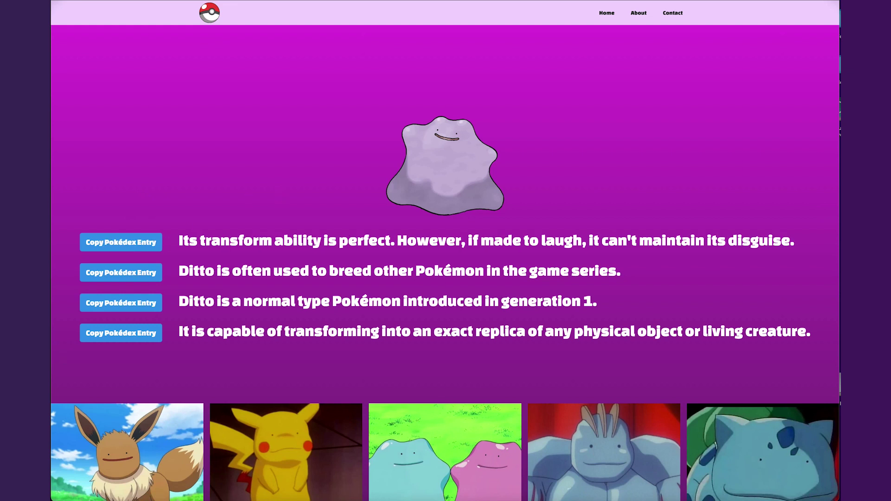
key(super+Tab)
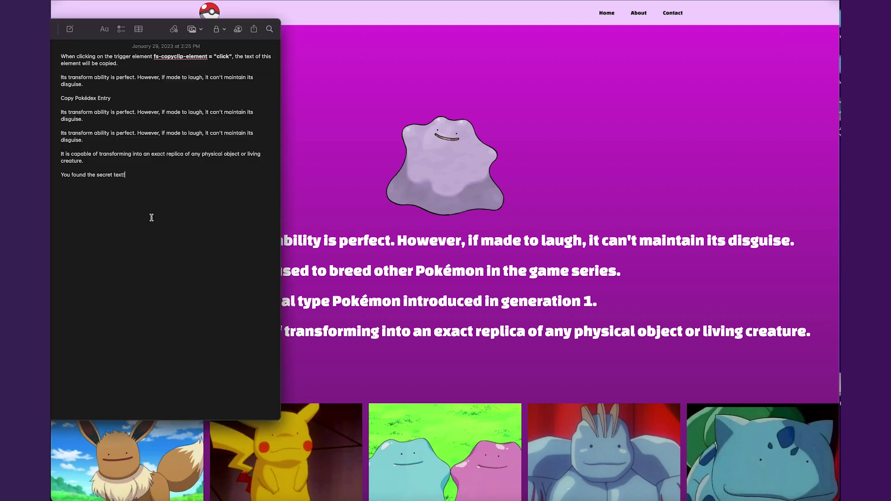
key(super+v)
click(377, 82)
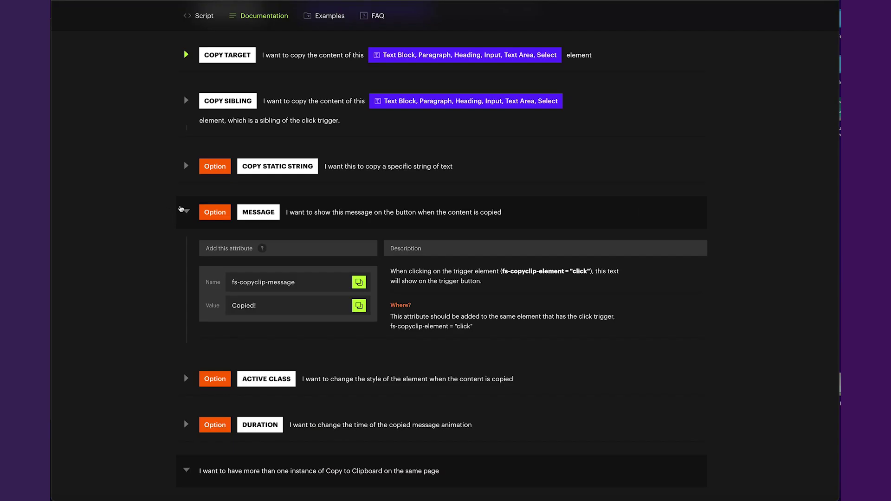
- Look up the Active Class option in the Finsweet documentation, then return to Webflow and dismiss the publish dialog
click(325, 212)
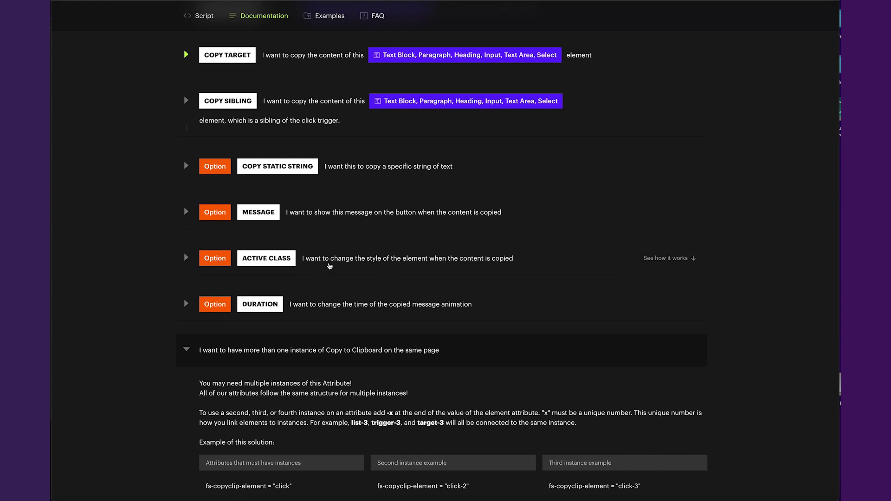
click(329, 265)
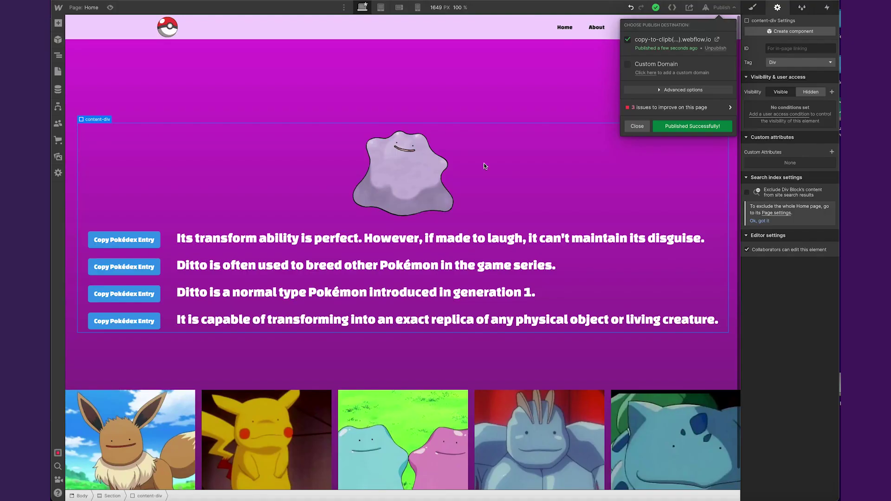
click(637, 126)
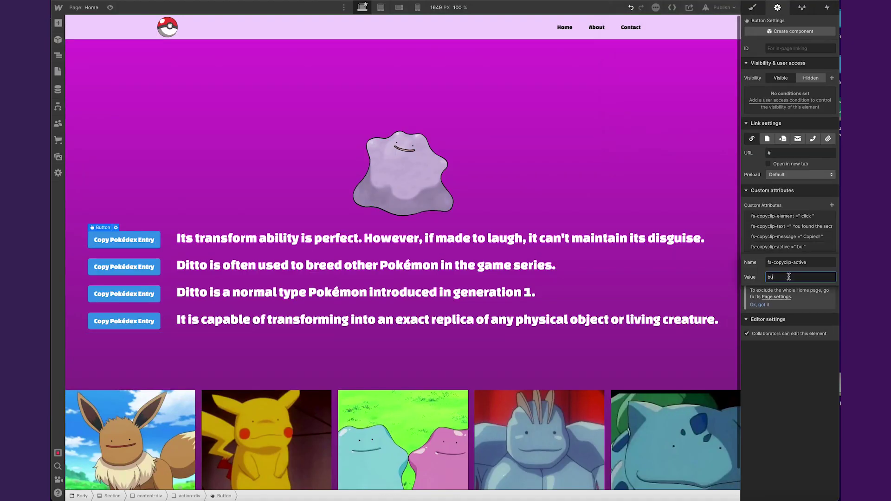
- Complete the fs-copyclip-active custom attribute on the first Copy Pokédex Entry button with the value button-active
text(tton-active)
key(Return)
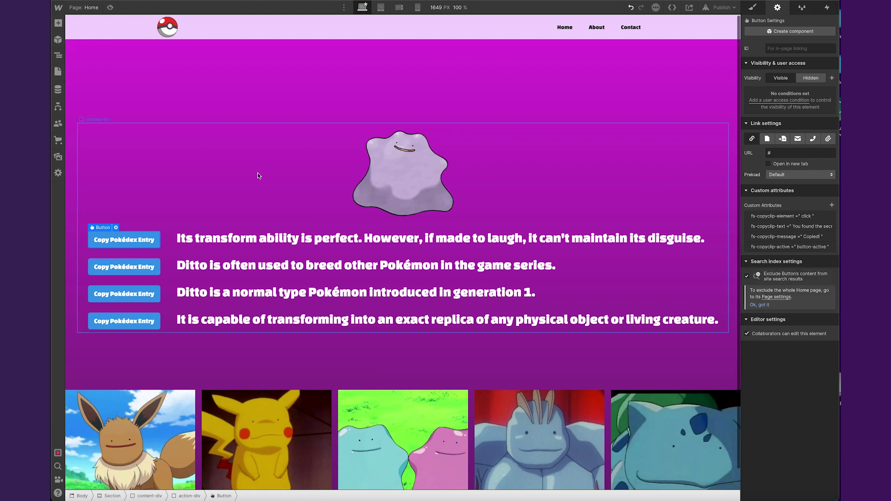
- Add a sample button to the fourth entry row and assign it the button-active class
click(57, 56)
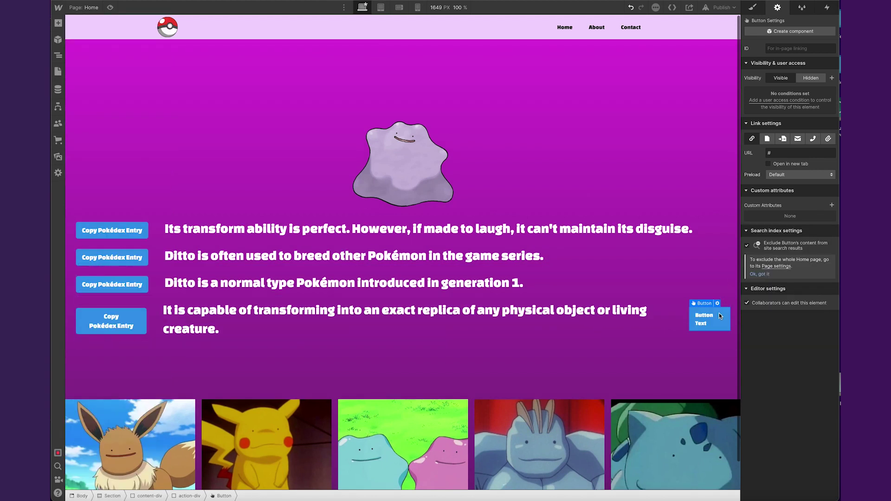
click(753, 7)
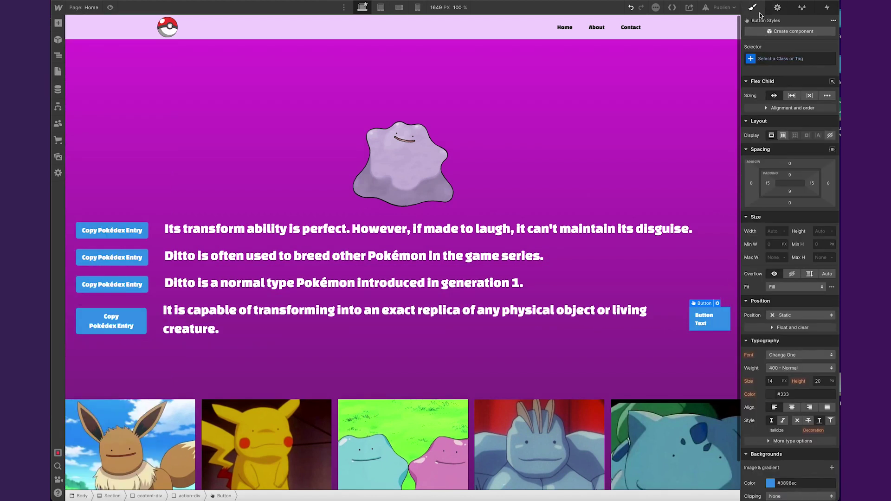
click(795, 54)
text(button-active)
key(Return)
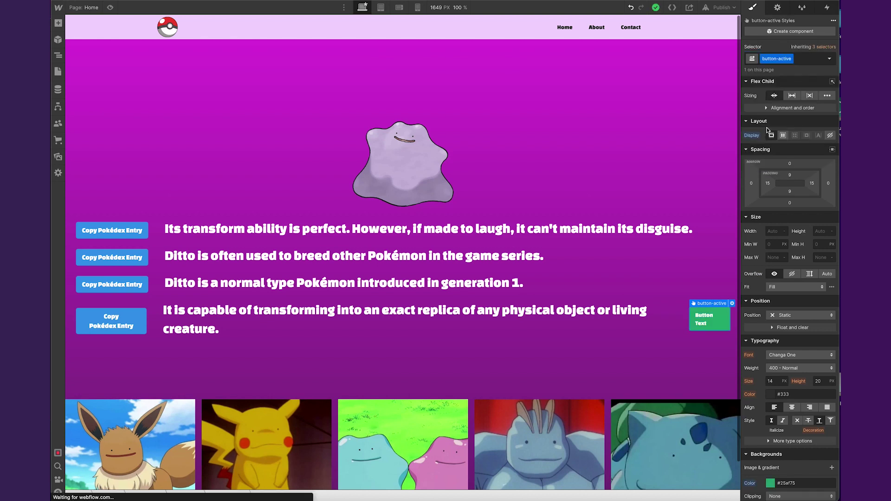
- Undo the sample button and its class assignment in the fourth entry row
click(692, 115)
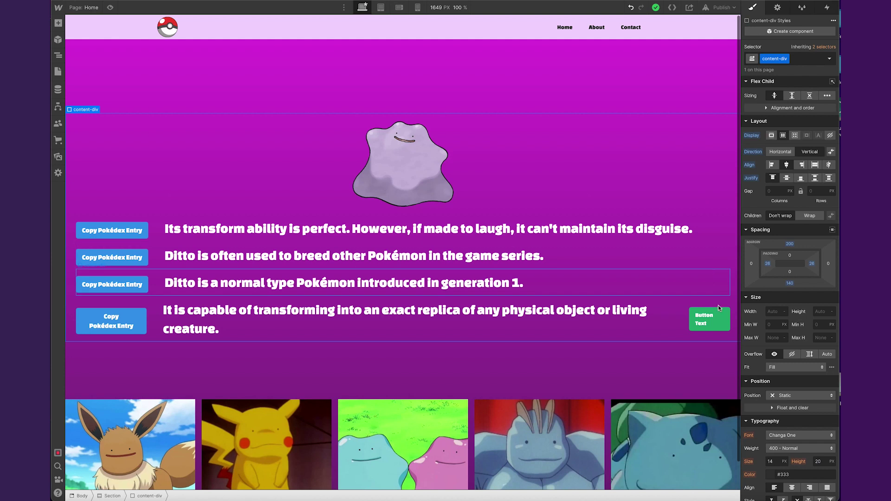
key(ctrl+z)
key(ctrl+z)
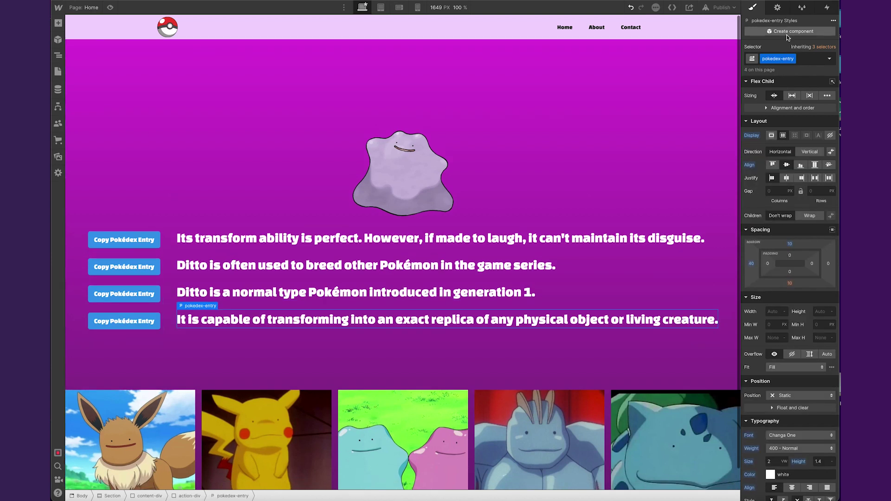
- Check that the button-active class is among the site's styles, and review the first button's custom attributes
click(802, 8)
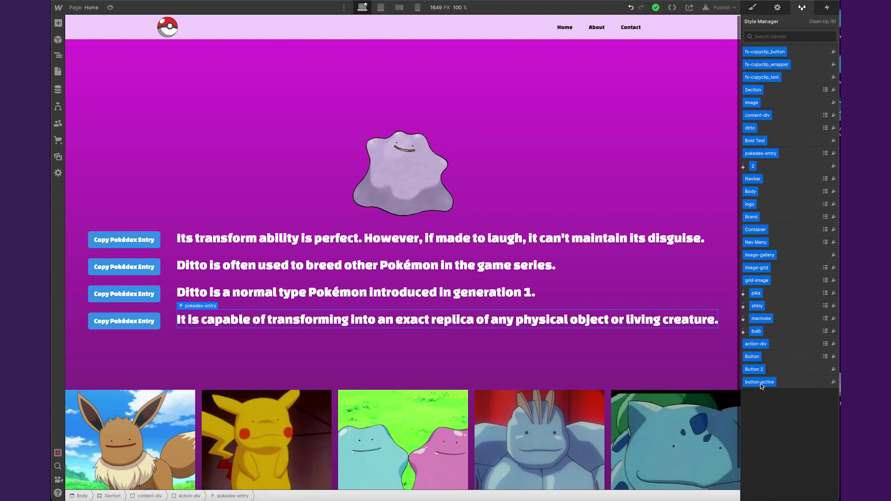
click(503, 81)
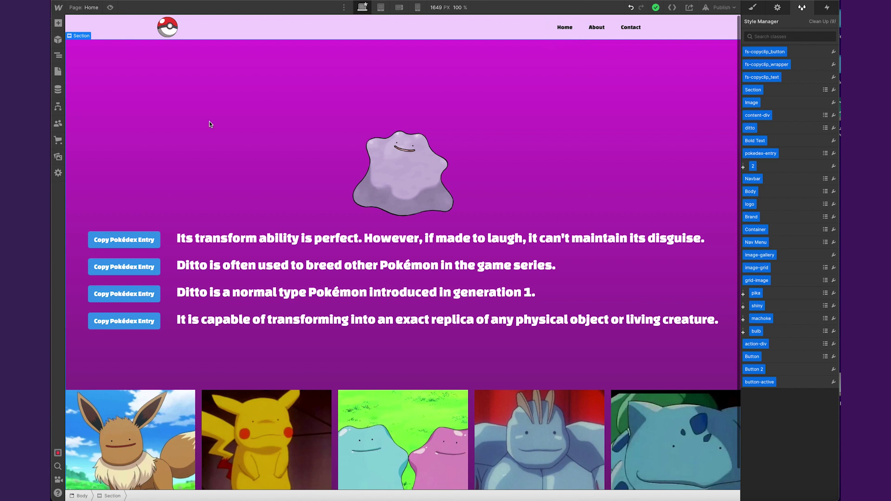
click(124, 239)
click(752, 8)
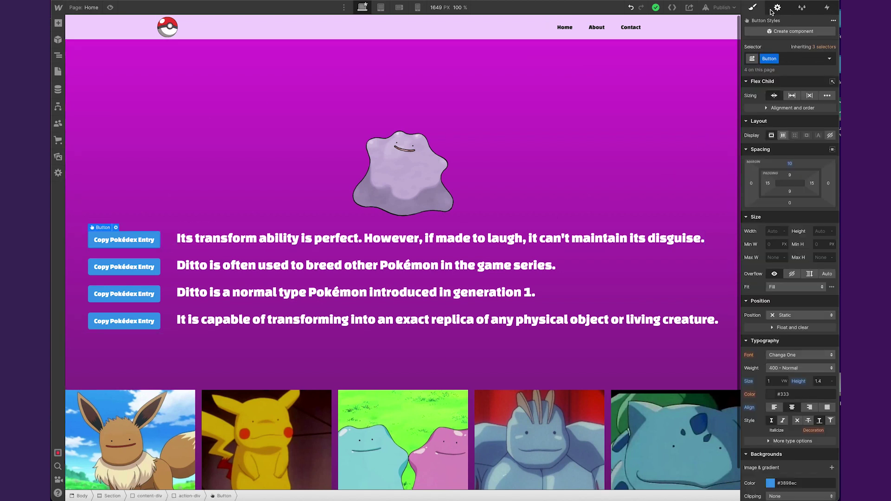
click(773, 9)
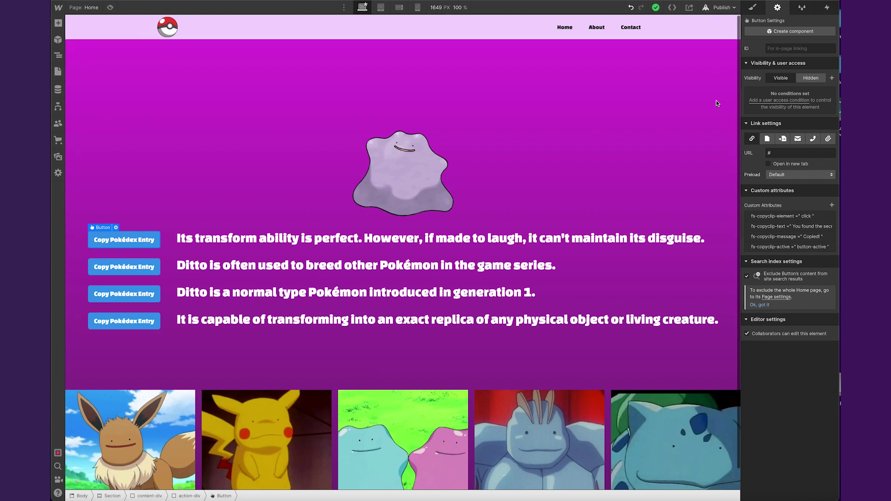
- Publish the site and test the first button's active class on the live page
key(super+shift+p)
click(117, 240)
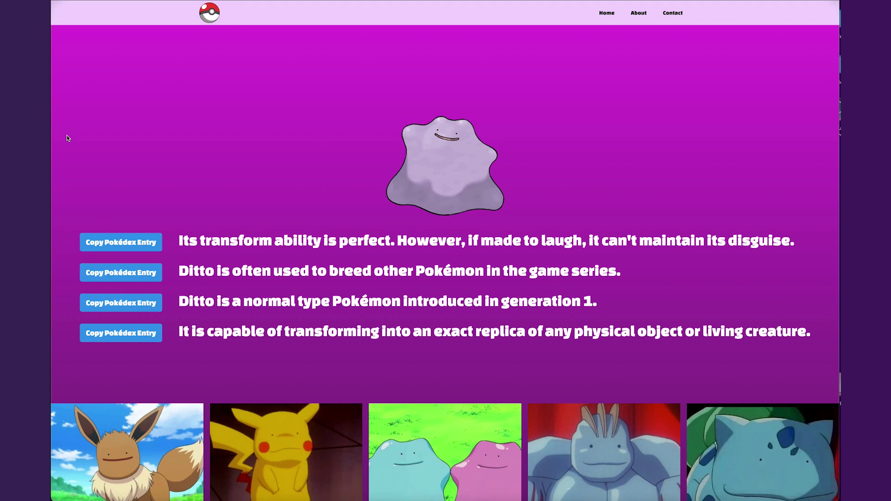
click(124, 243)
click(135, 247)
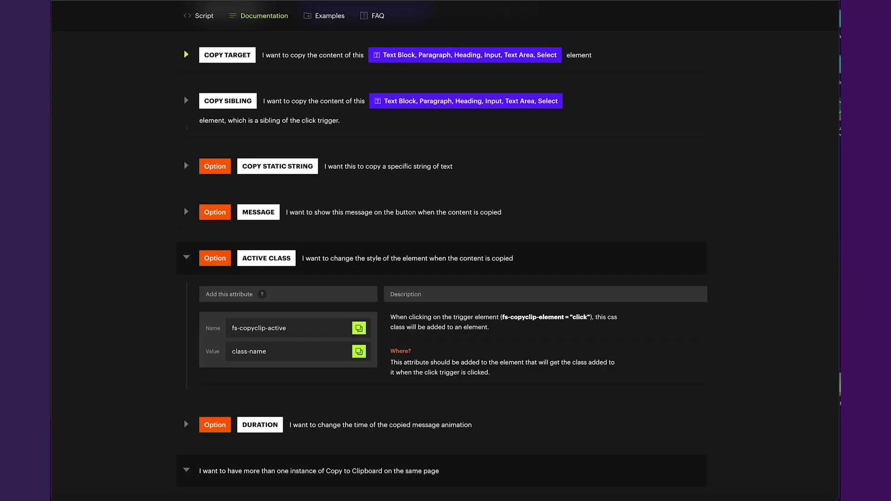
- Collapse Active Class in the Finsweet documentation and expand the Duration option
click(190, 258)
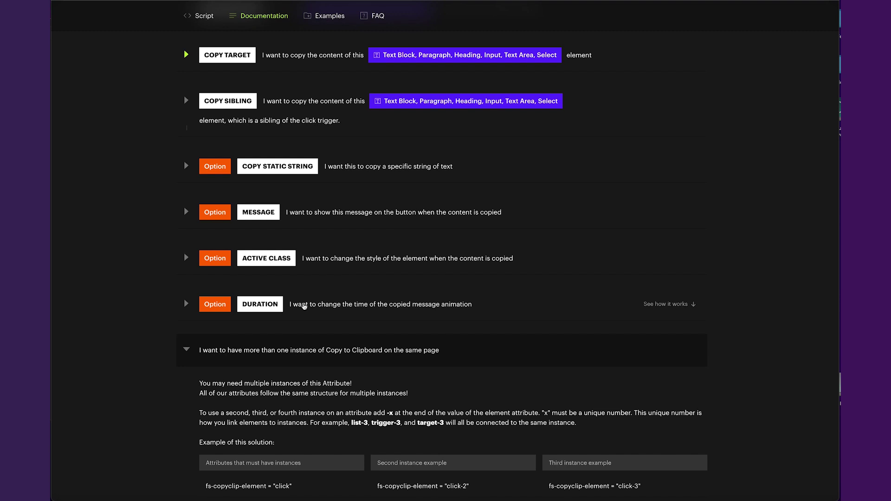
click(304, 306)
scroll(325, 316, down, 1)
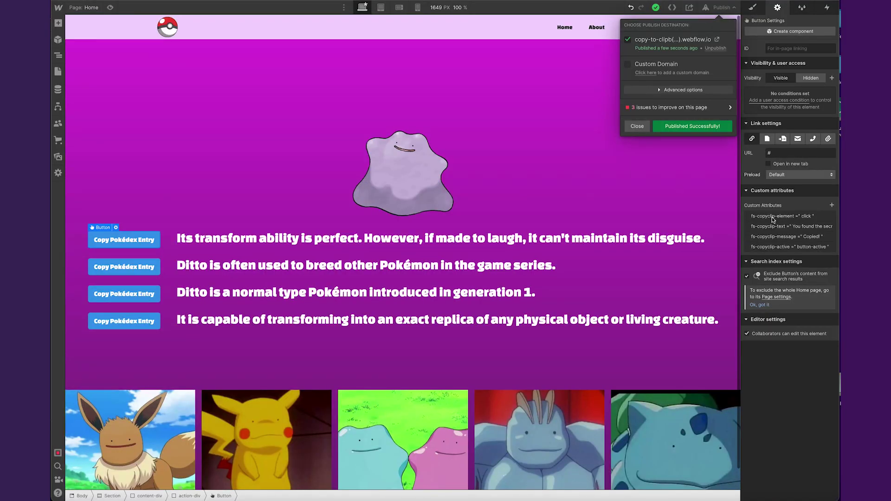
- Add the custom attribute fs-copyclip-duration with value 8000 to the first Copy Pokédex Entry button in Webflow
click(826, 205)
click(832, 205)
click(777, 273)
key(ctrl+v)
click(805, 286)
text(800)
click(752, 284)
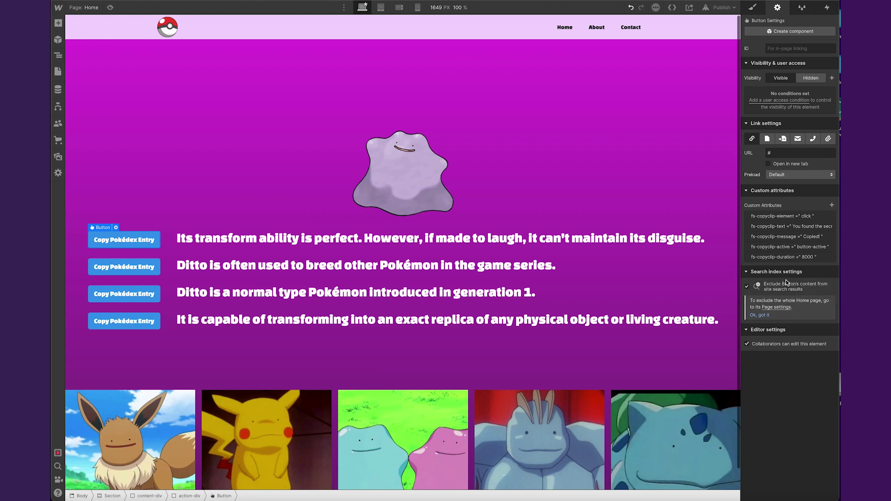
- Republish the site and test the first button's copied-message duration on the live page
key(super+shift+p)
click(139, 244)
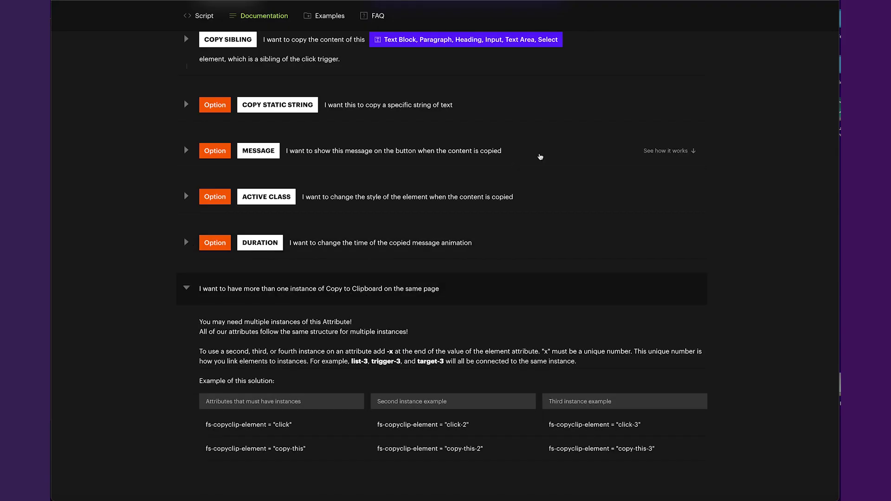
- Set up the second entry in Webflow as a copy instance, with fs-copyclip-element set to copy-this-2 on its paragraph
scroll(256, 238, down, 2)
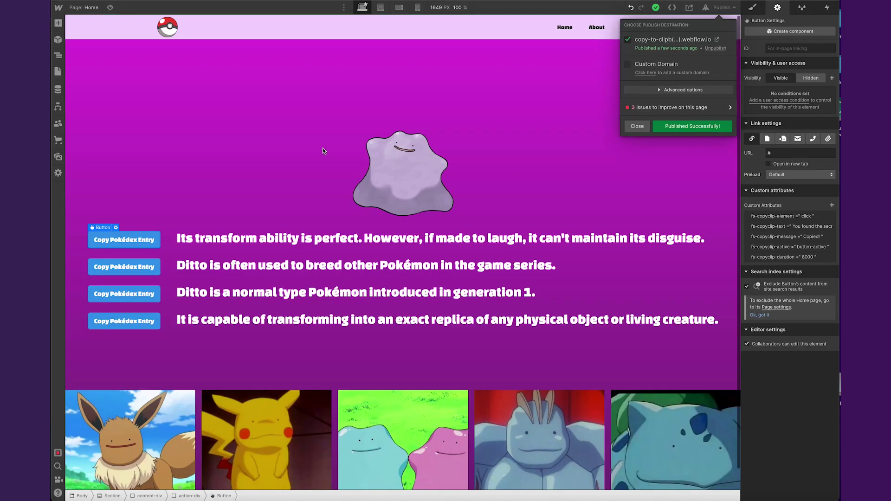
click(315, 238)
click(313, 241)
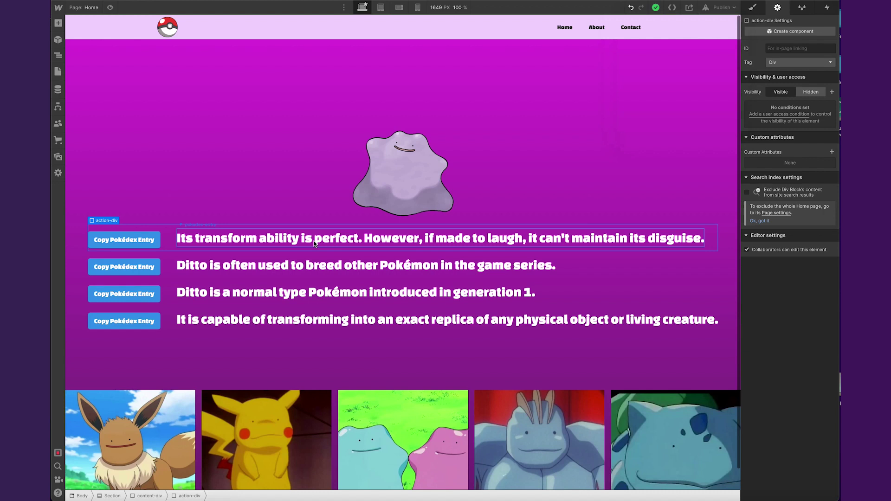
click(137, 249)
click(139, 267)
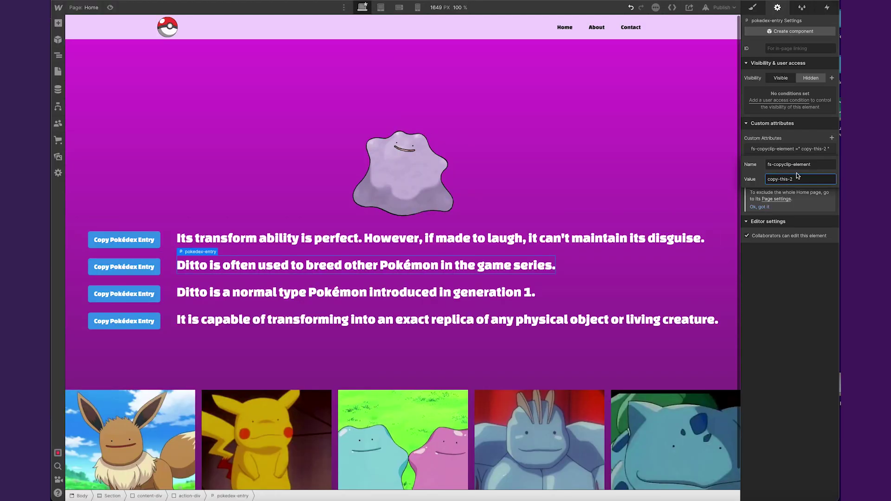
- Add the fs-copyclip-element custom attribute to the third Copy Pokédex Entry button to make it a separate instance
click(149, 300)
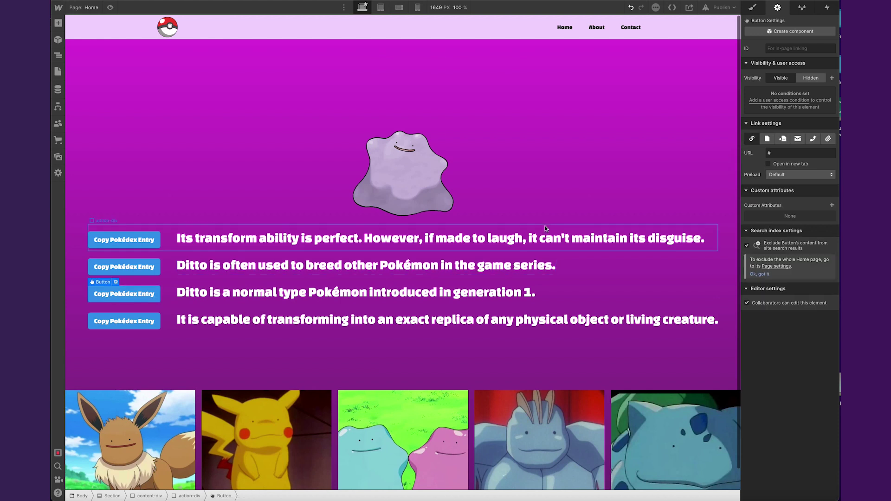
click(832, 205)
key(ctrl+v)
click(793, 246)
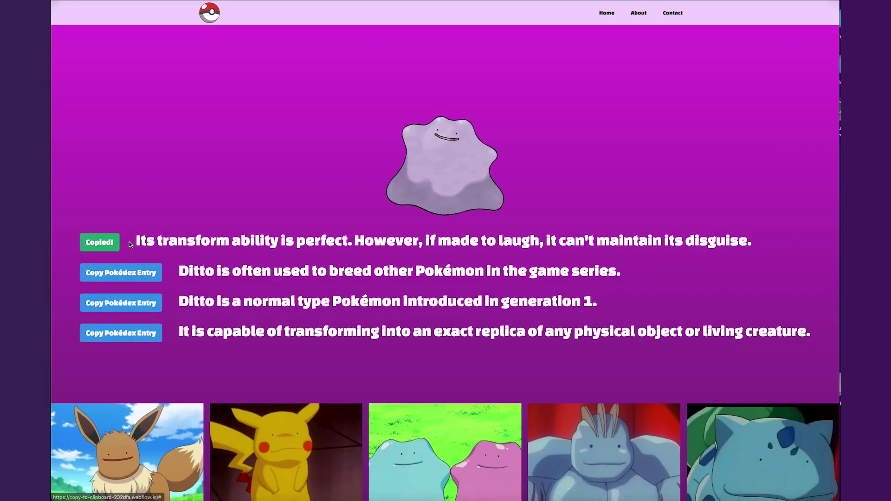
- Test the first and second buttons on the live page, pasting each copied text into the note
key(super+Tab)
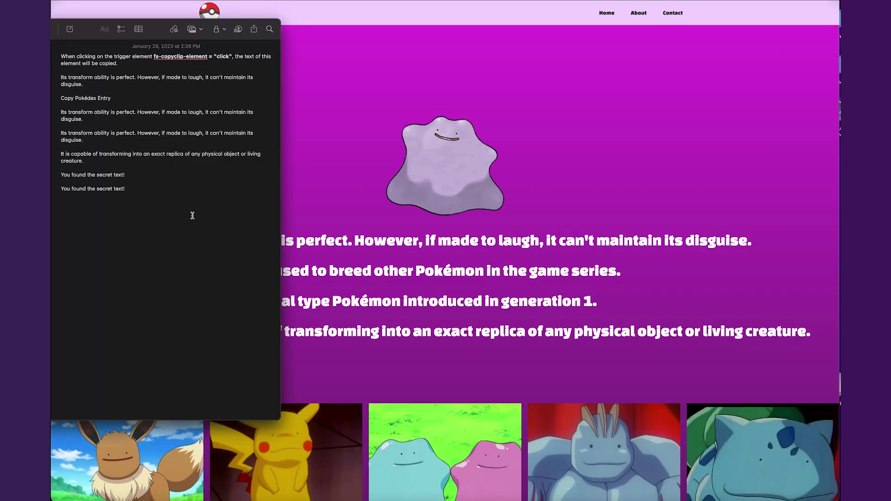
key(super+v)
click(322, 152)
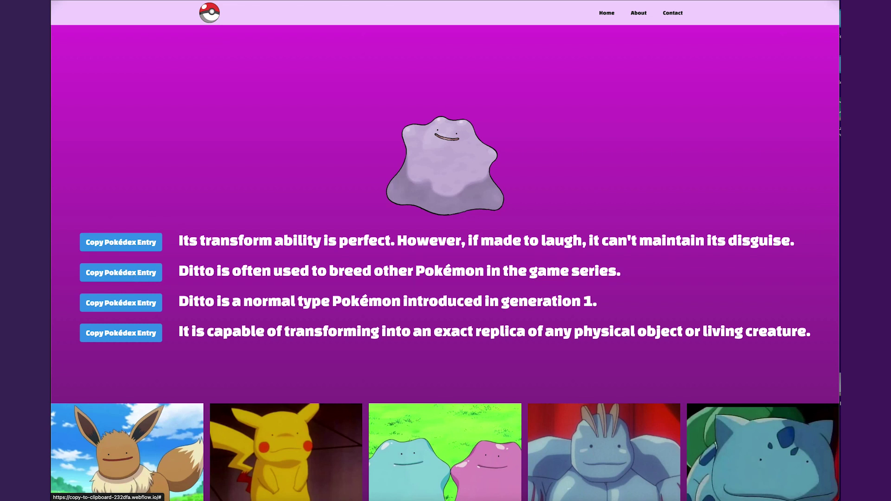
key(super+Tab)
key(super+v)
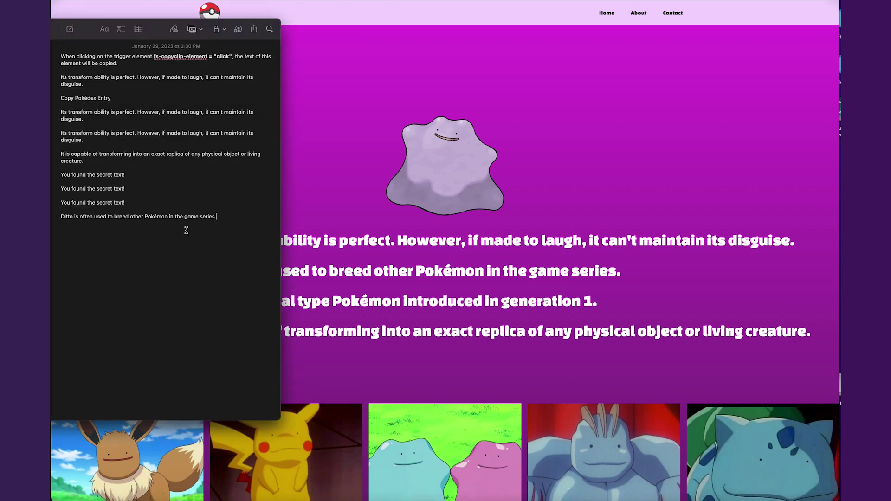
- Test the third Copy Pokédex Entry button on the live page and paste its copied text into the note
click(334, 193)
key(super+Tab)
key(Return)
key(Return)
key(super+v)
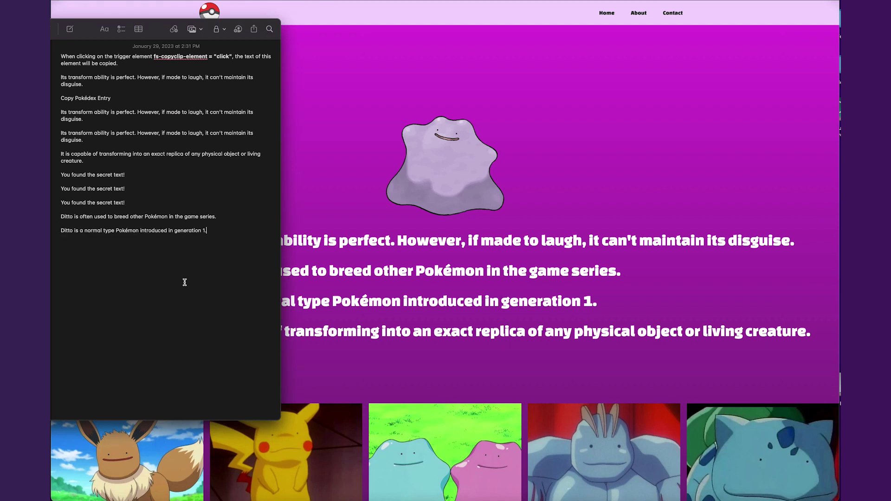
- Test the fourth Copy Pokédex Entry button on the live page and paste its copied text into the note
click(313, 195)
click(93, 348)
key(super+Tab)
key(Return)
key(Return)
key(super+v)
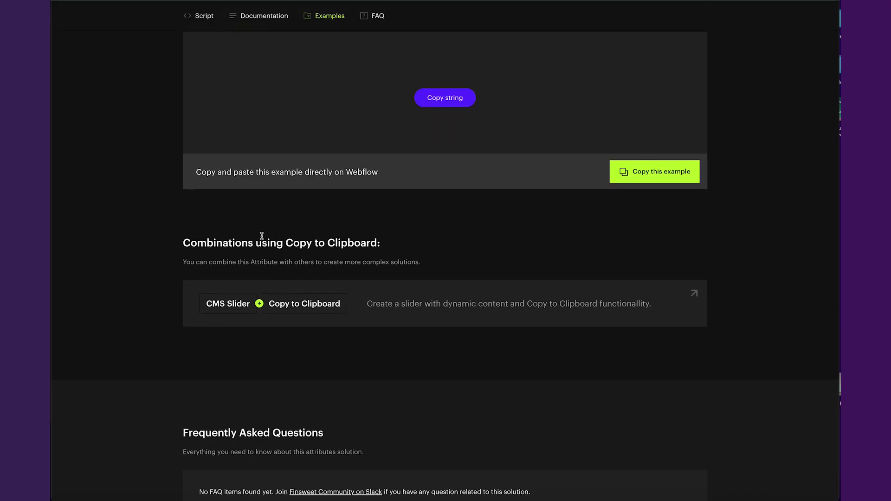
- Review the Combinations using Copy to Clipboard section on the Finsweet page, then return to the Click Trigger documentation
drag(184, 241, 411, 249)
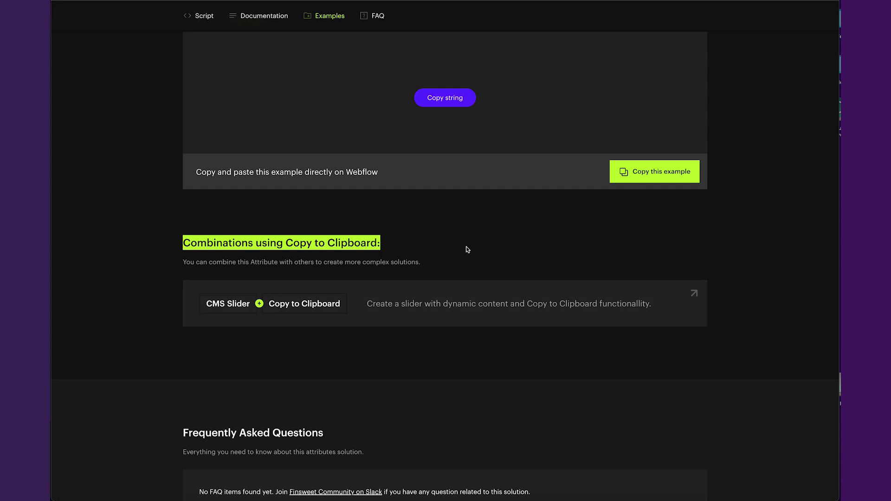
scroll(467, 249, down, 4)
scroll(482, 226, up, 20)
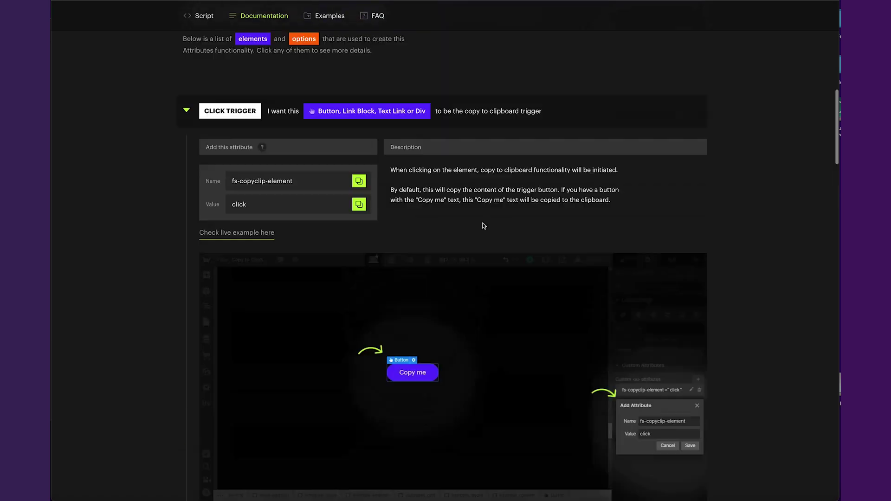